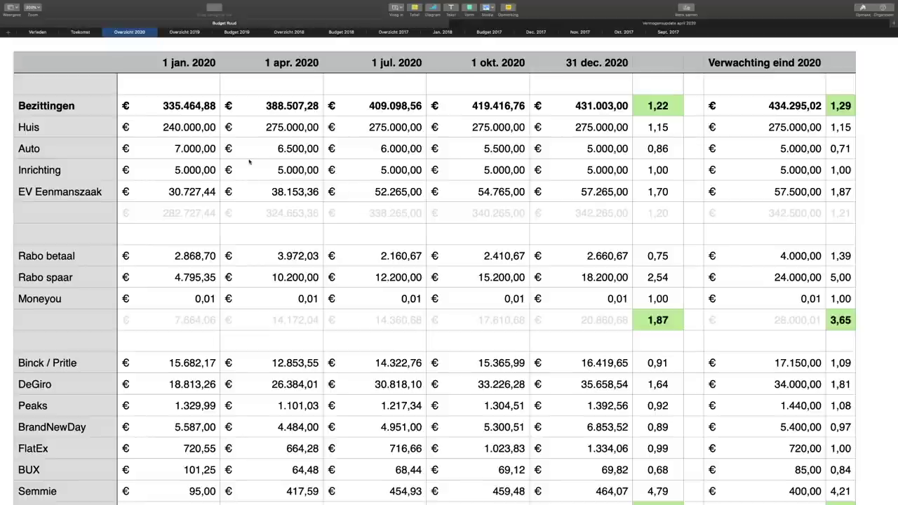
Step: Examine the 1 jan., 1 apr. and 1 jul. 2020 date columns in the Overzicht 2020 table
click(199, 62)
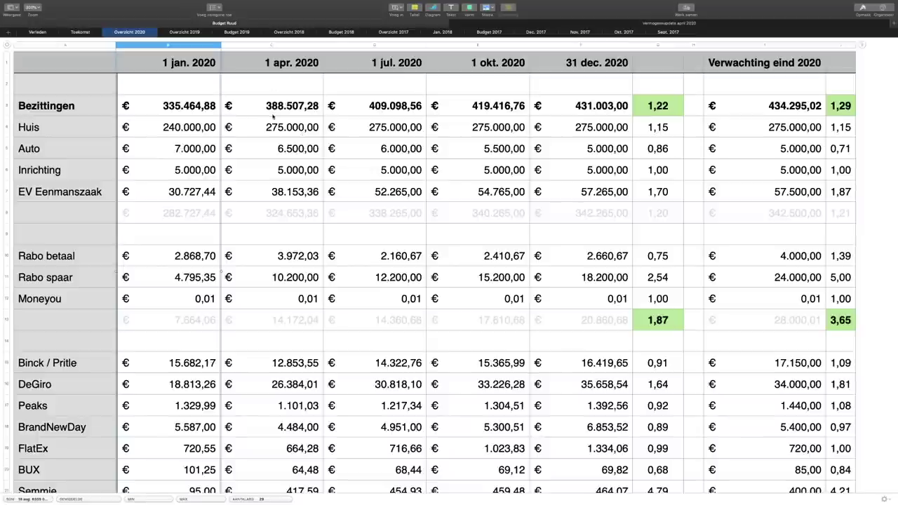
click(268, 66)
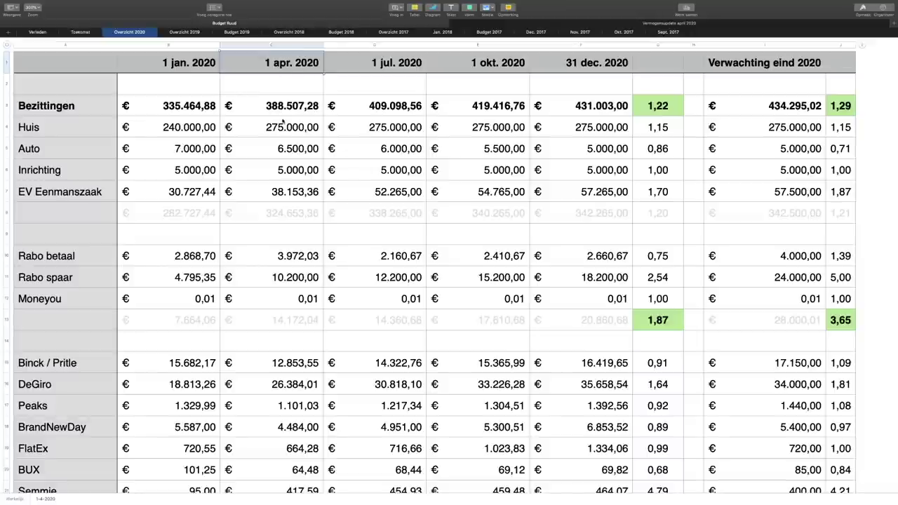
click(386, 62)
click(387, 45)
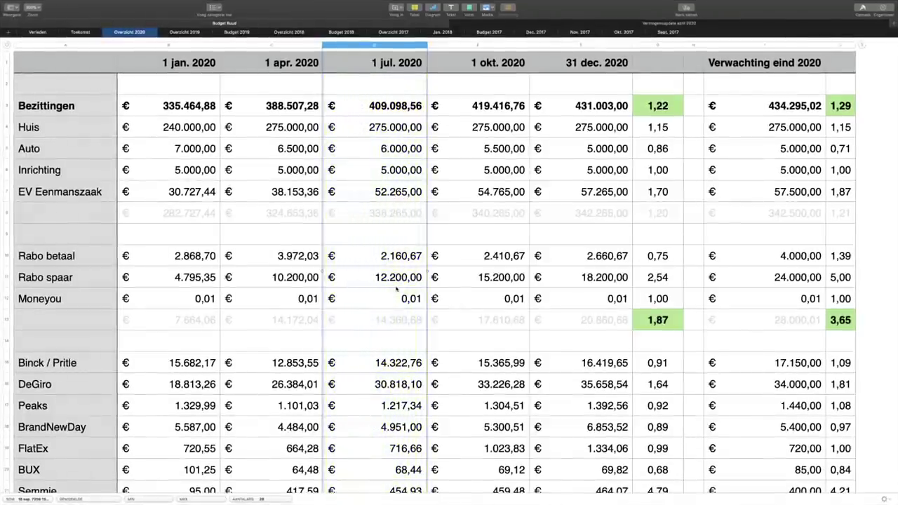
Step: Examine the 1 jul. 2020 Bezittingen total and the Huis, Auto, Inrichting and EV Eenmanszaak cells with their subtotal formula
click(392, 115)
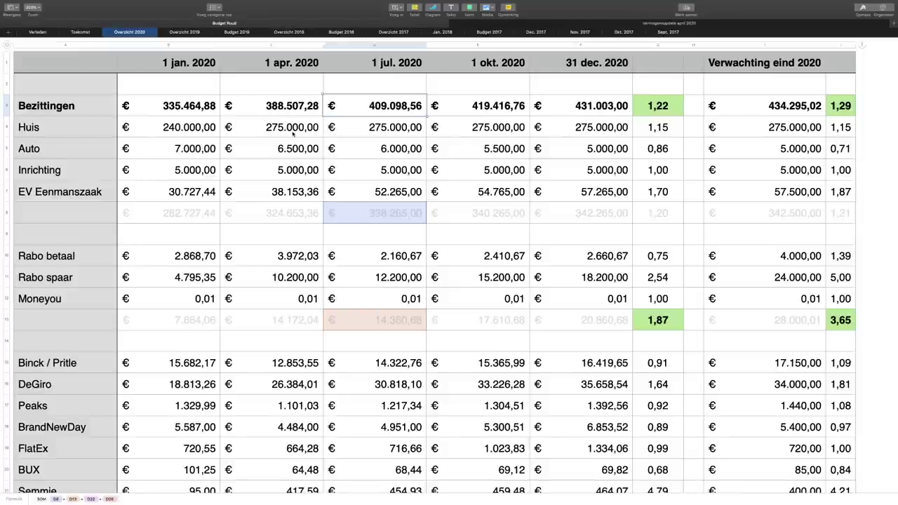
click(372, 128)
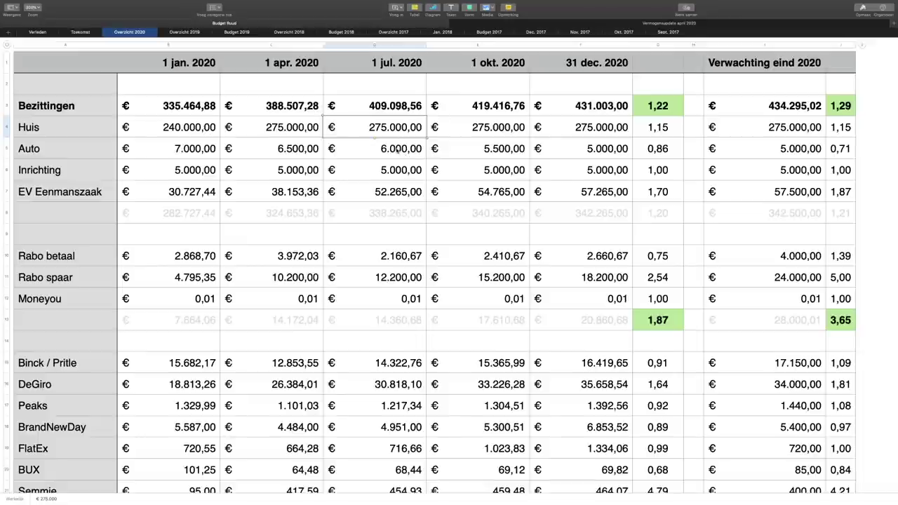
click(406, 152)
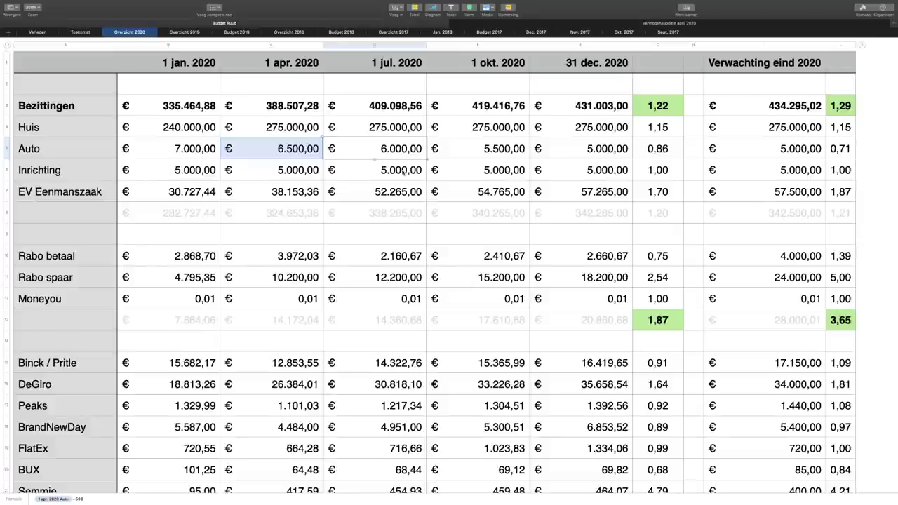
click(403, 171)
click(400, 197)
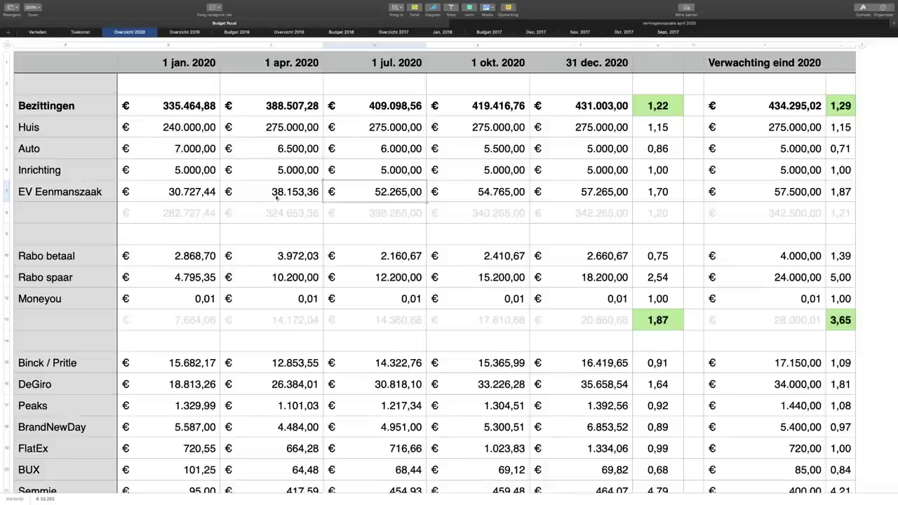
click(387, 216)
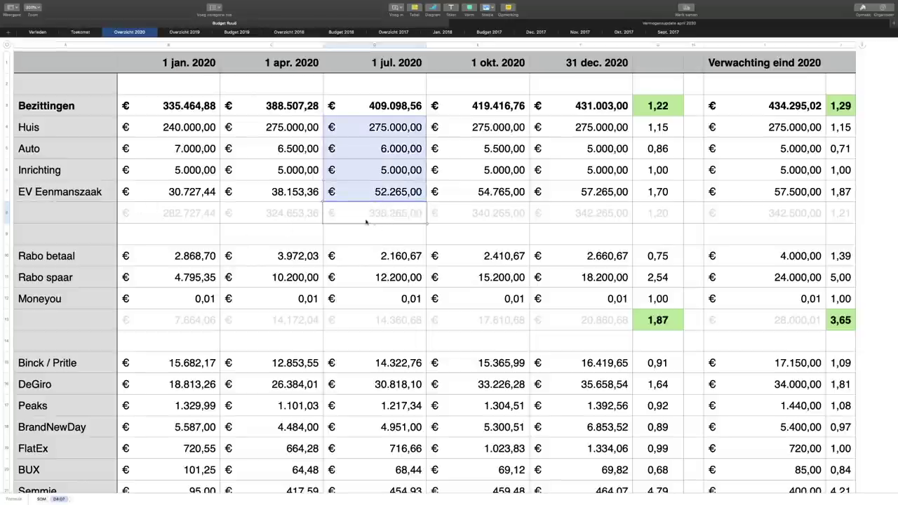
Step: Inspect the 1 jul. 2020 Rabo betaal balance and the subtotal formula of the bank accounts
click(388, 259)
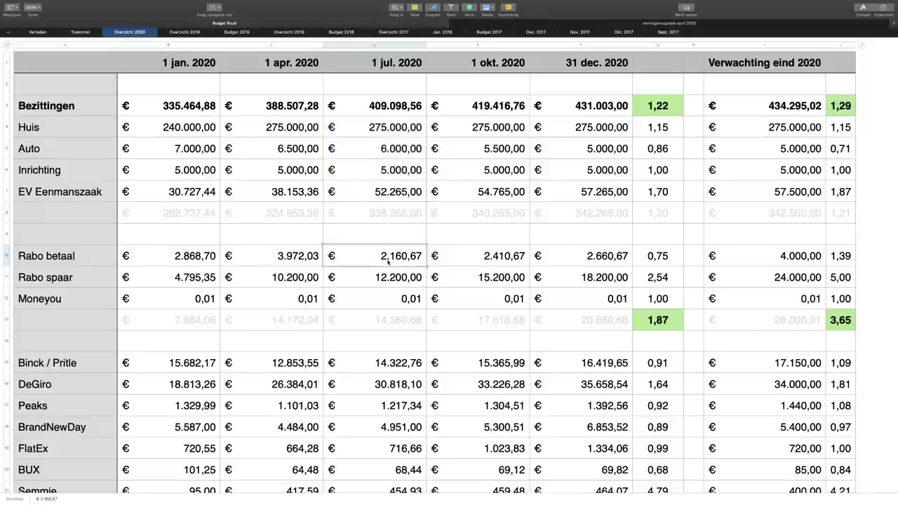
double_click(393, 317)
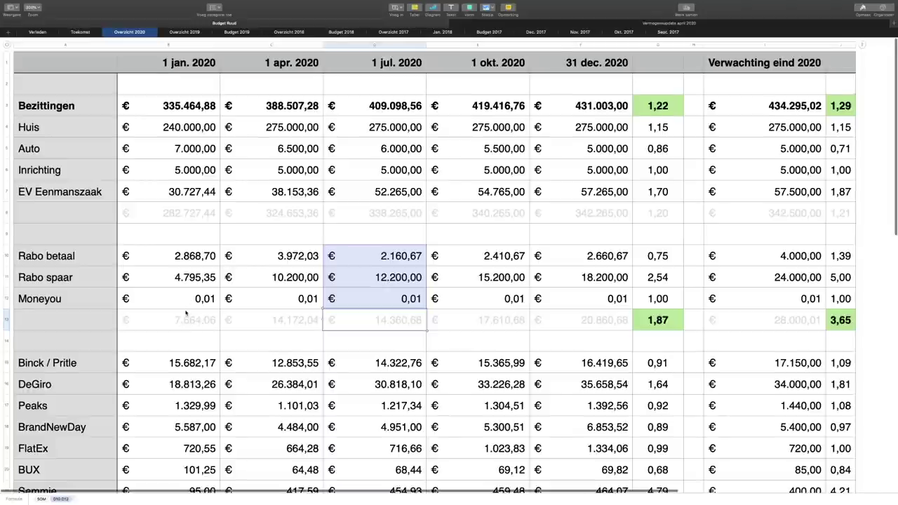
scroll(186, 314, down, 5)
scroll(186, 314, down, 3)
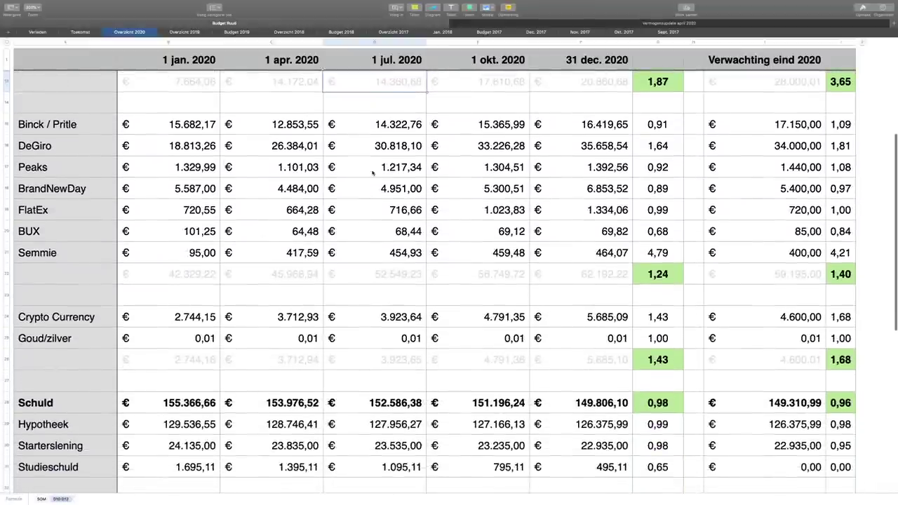
Step: Compare the 1 apr. and 1 jul. 2020 values of the first investment account and DeGiro
click(397, 129)
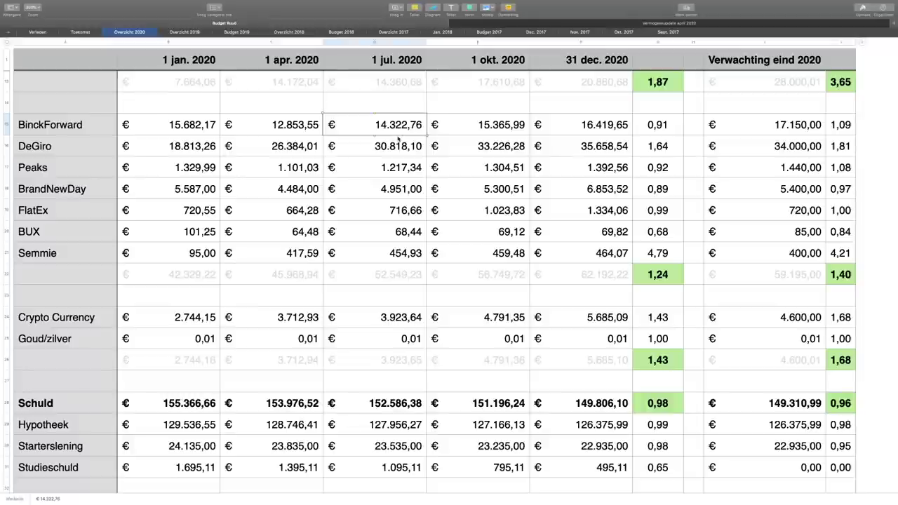
click(275, 131)
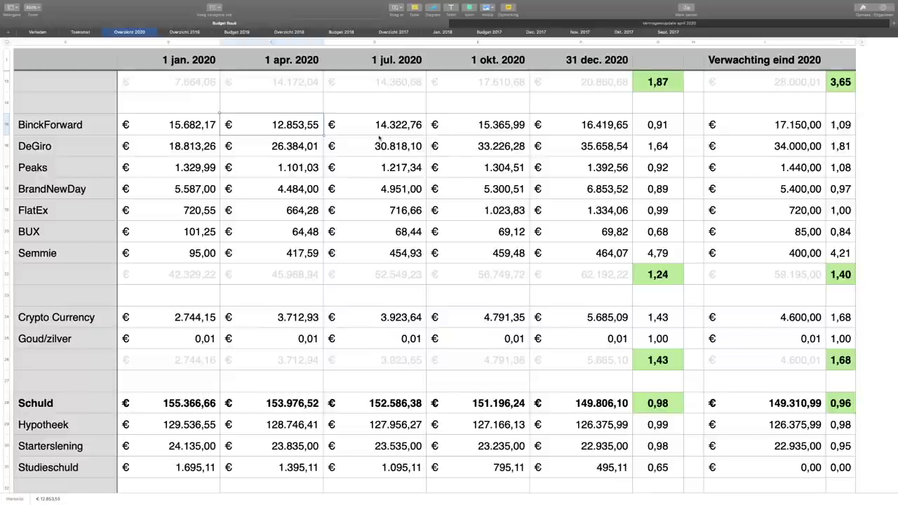
click(374, 149)
click(273, 148)
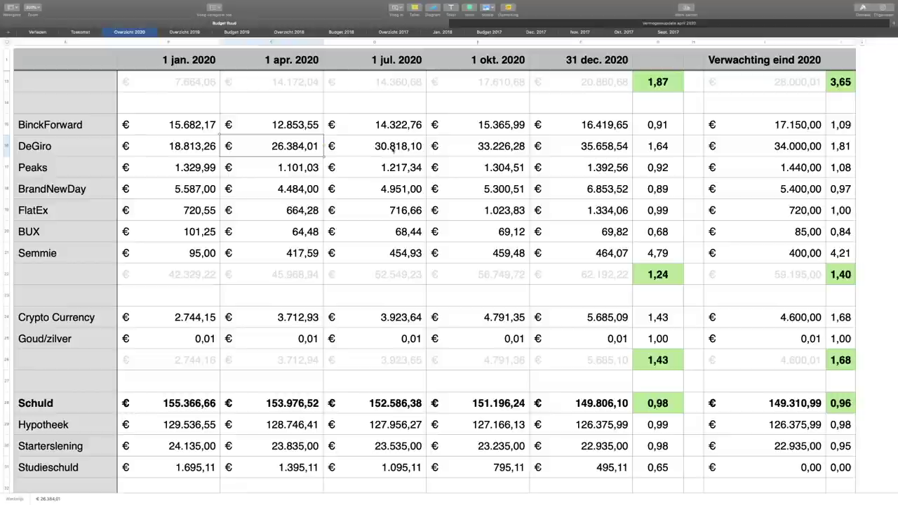
click(391, 147)
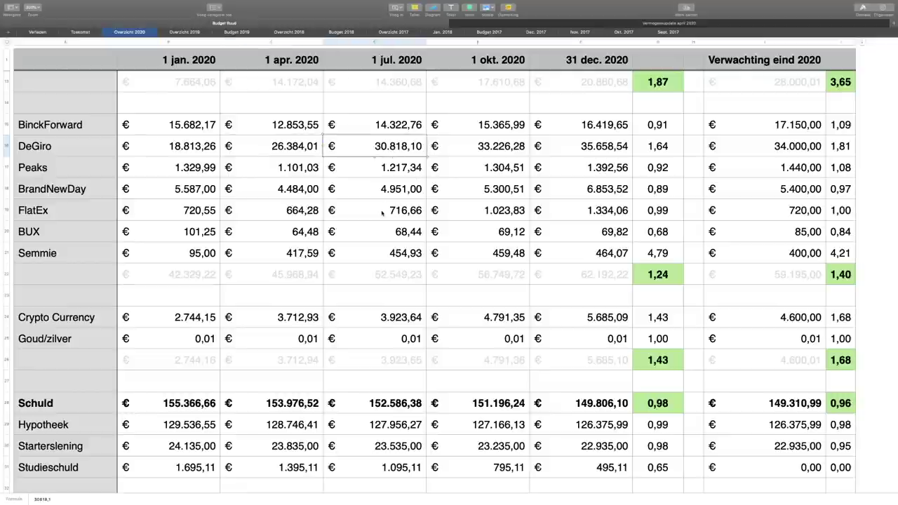
Step: Check the 1 jul. 2020 values of Peaks, BrandNewDay, FlatEx, BUX and Semmie, plus the investments subtotal formula
click(378, 174)
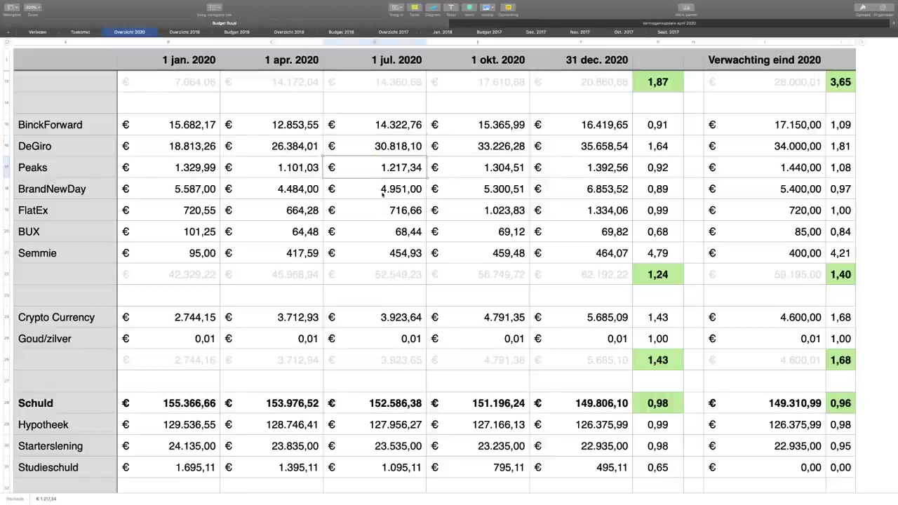
click(372, 198)
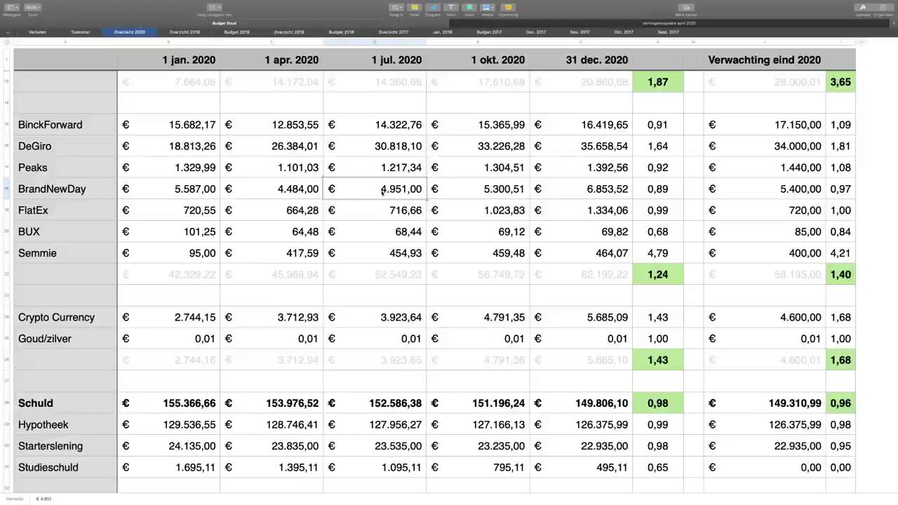
click(369, 214)
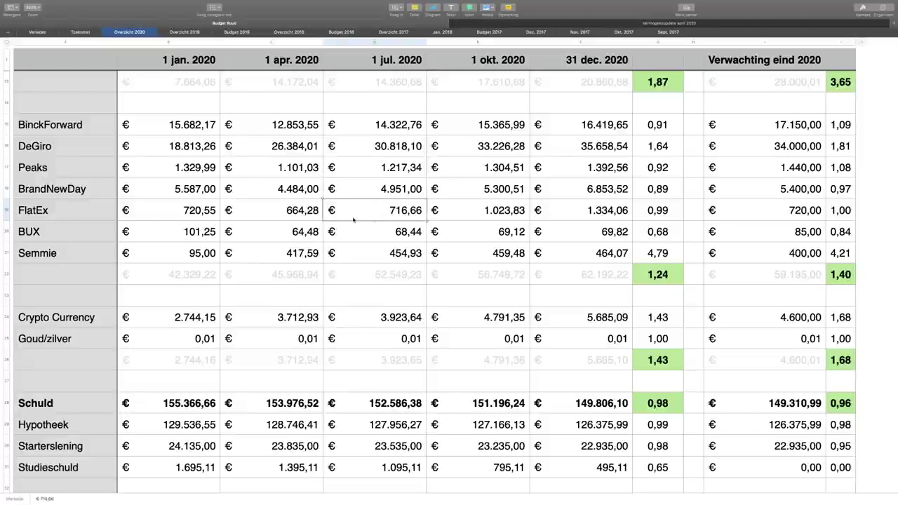
click(362, 242)
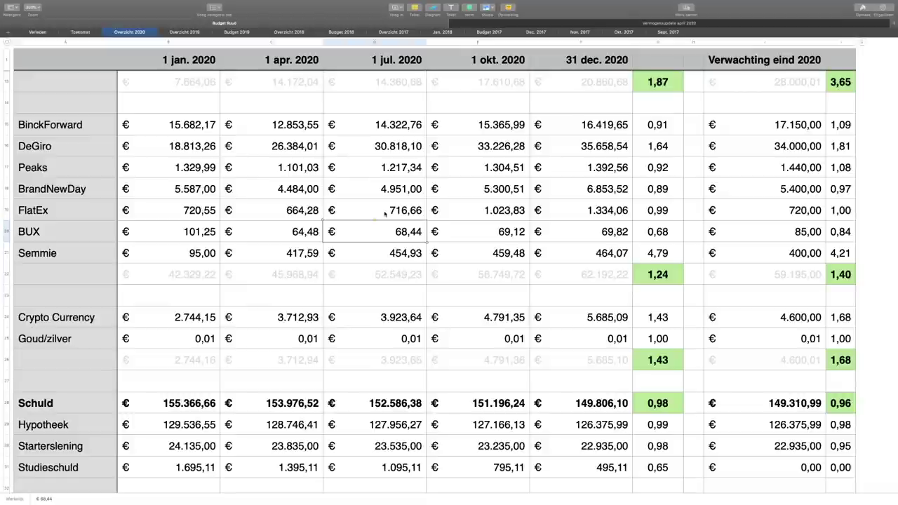
click(384, 247)
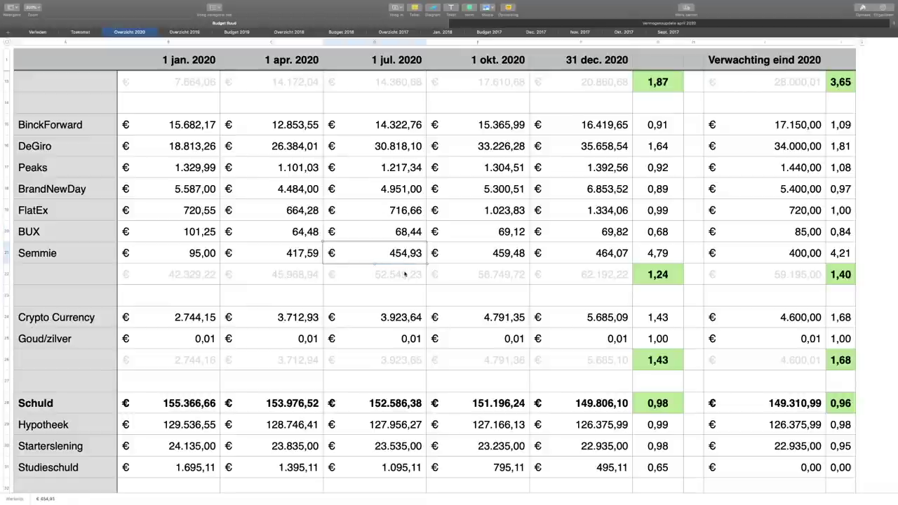
key(super+shift+Up)
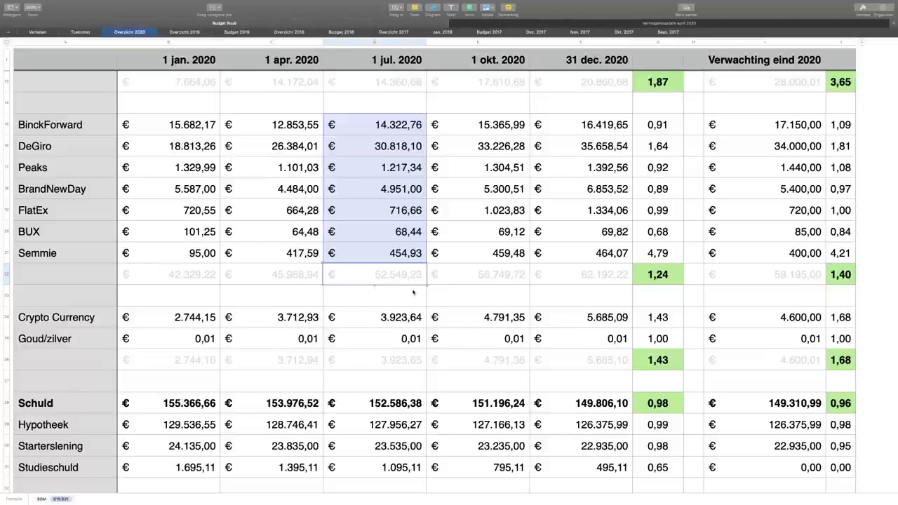
Step: Inspect the 1 jul. 2020 Crypto Currency value and the subtotal formula covering Crypto Currency and Goud/zilver
scroll(413, 292, down, 1)
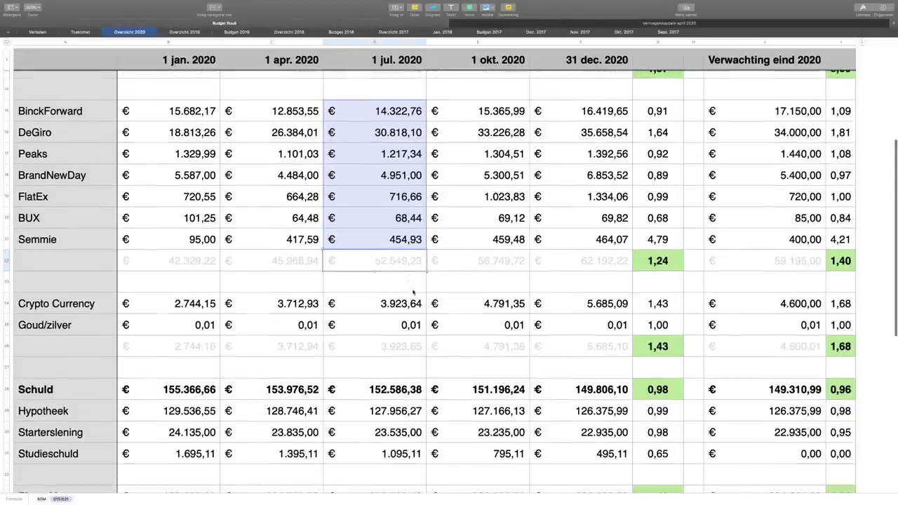
click(412, 299)
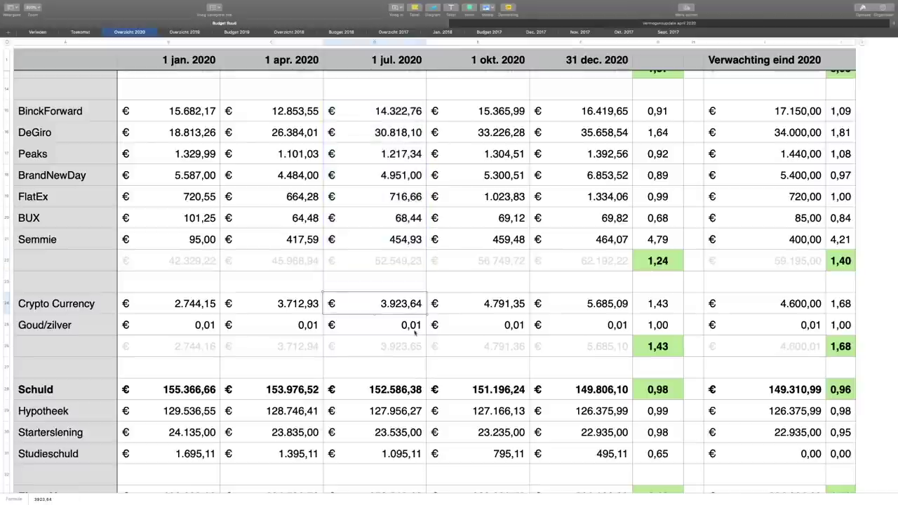
shift+click(403, 352)
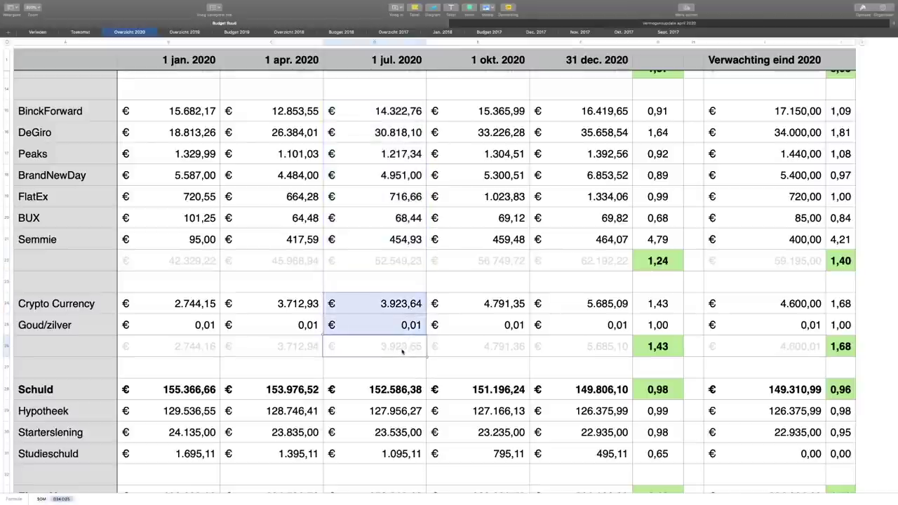
Step: Examine the 1 jul. 2020 Schuld total and the formulas behind Hypotheek, Starterslening and Studieschuld
scroll(402, 353, down, 8)
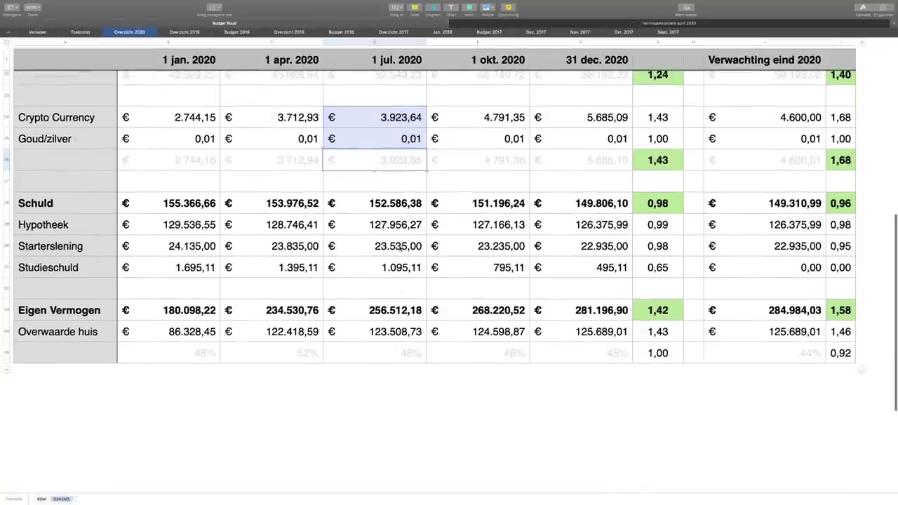
click(394, 206)
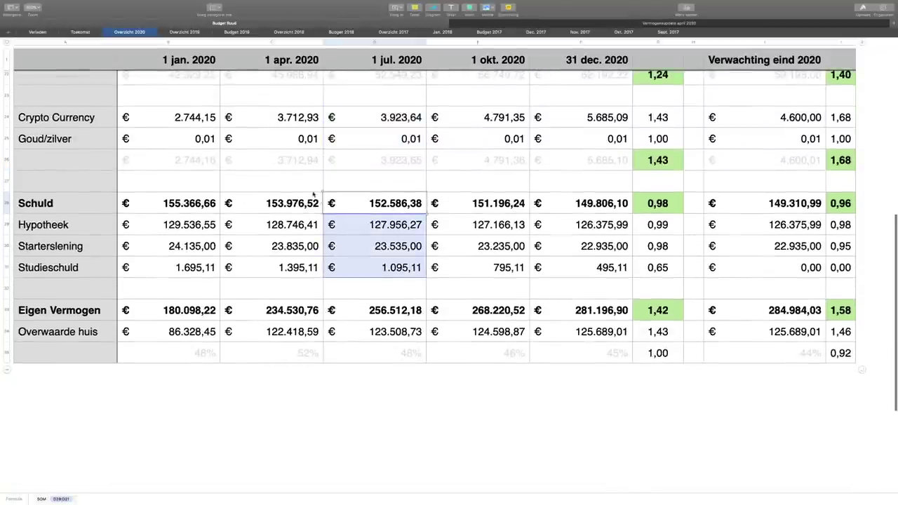
click(363, 223)
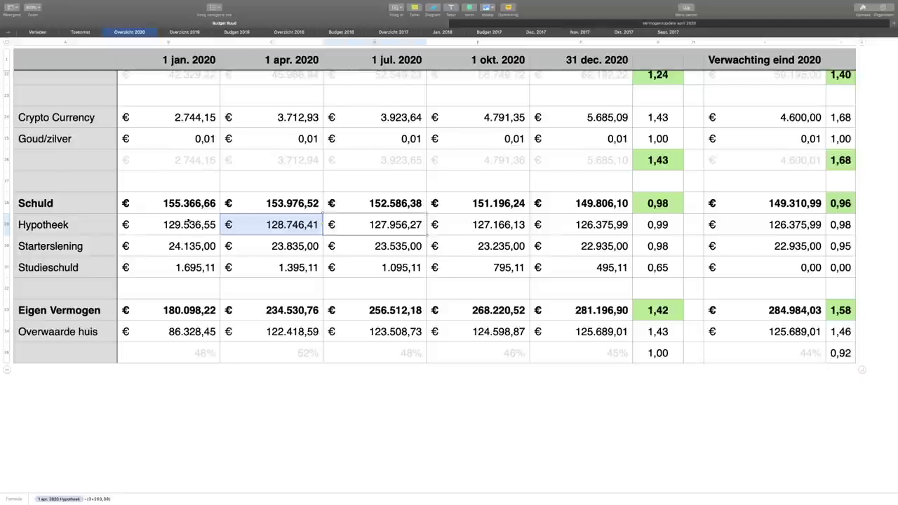
click(398, 246)
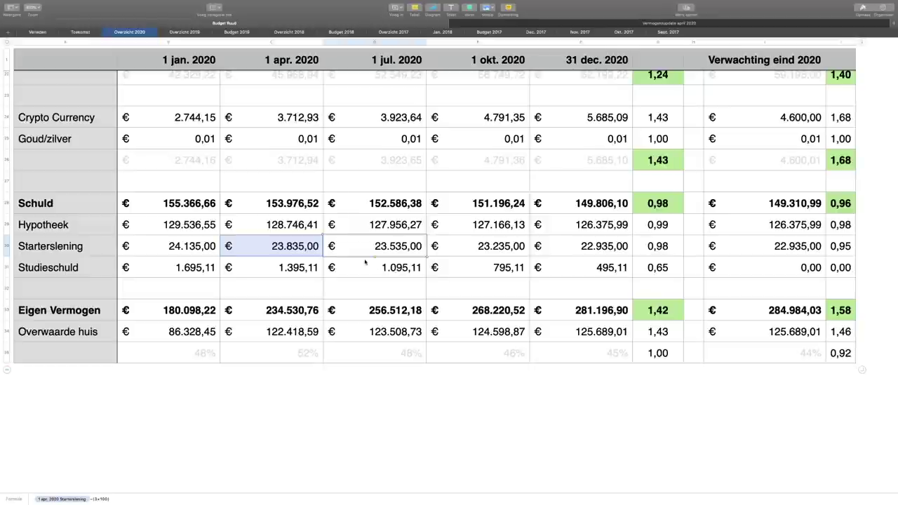
click(401, 267)
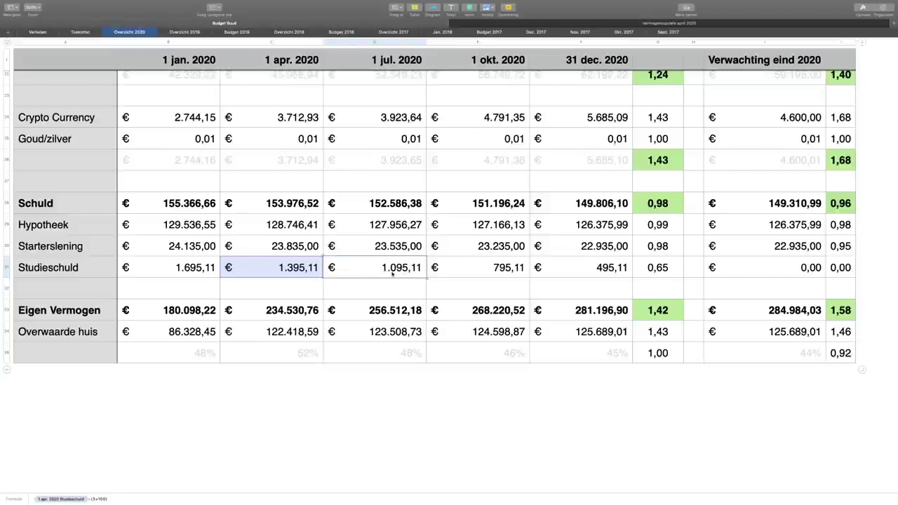
Step: Examine the 1 jul. 2020 Eigen Vermogen formula against Bezittingen and Schuld, plus the Eigen Vermogen growth ratio since 1 jan. 2020
click(368, 316)
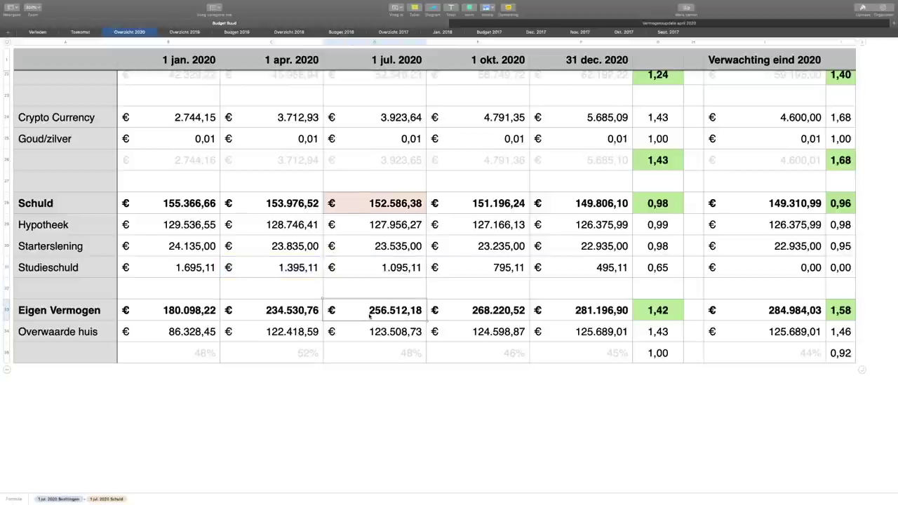
scroll(365, 303, up, 10)
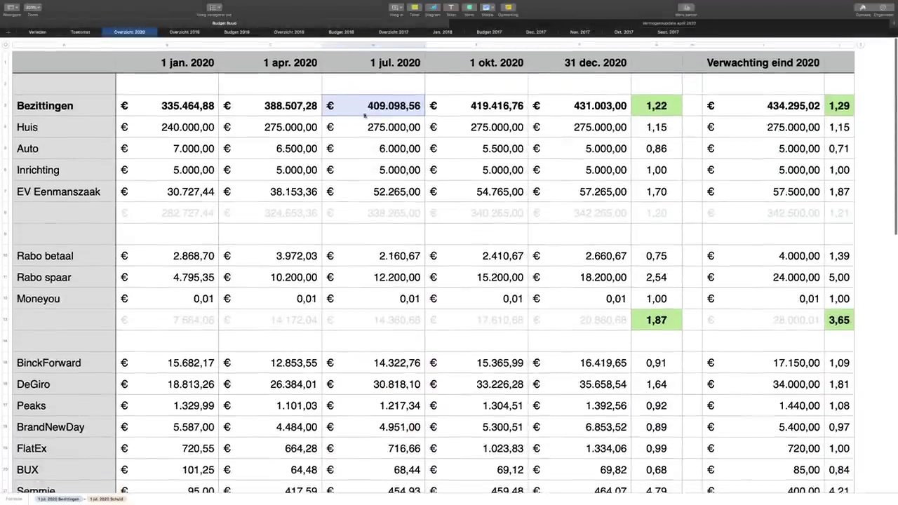
scroll(393, 121, down, 10)
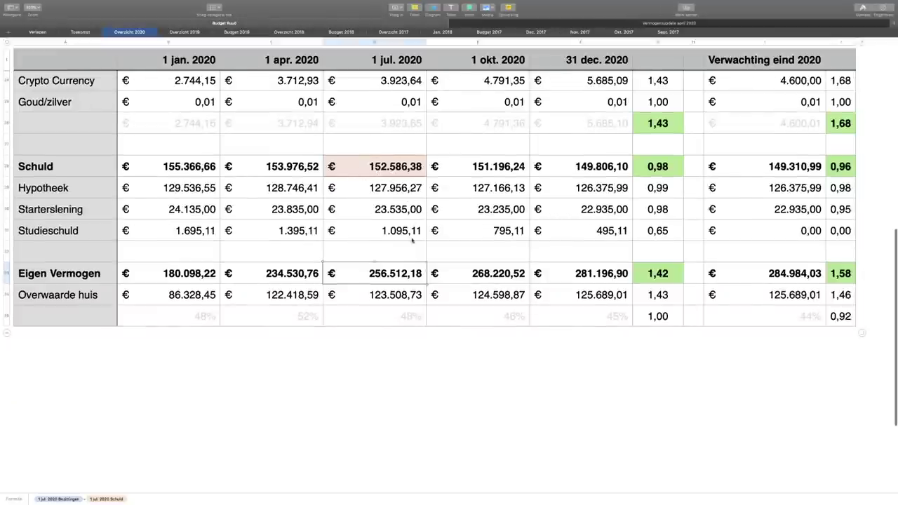
scroll(410, 261, up, 1)
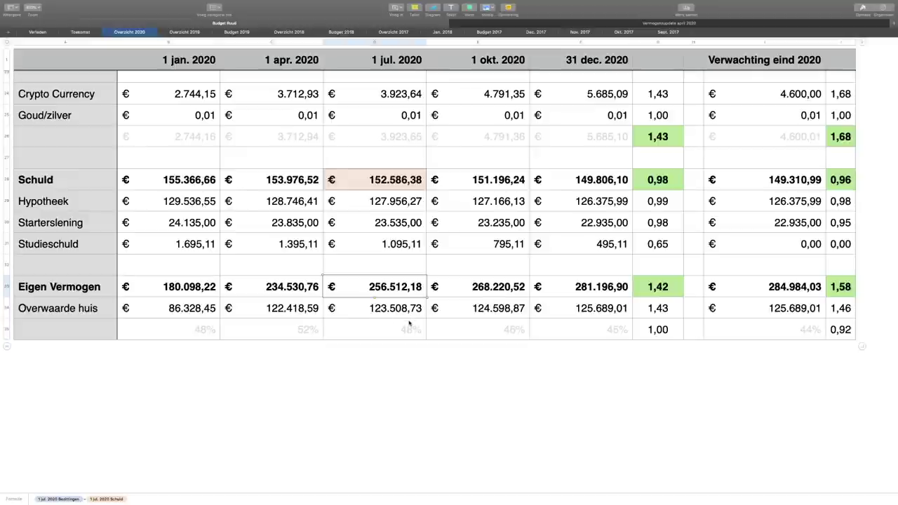
click(646, 289)
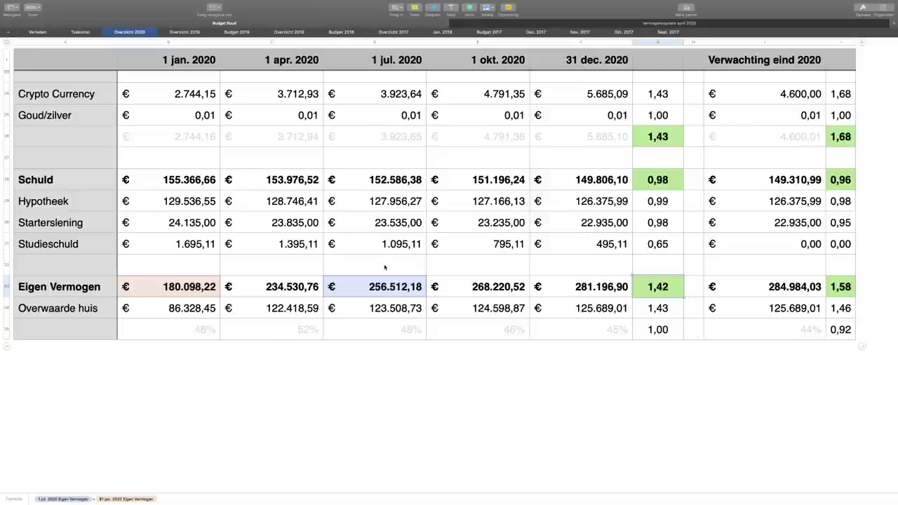
scroll(385, 267, up, 1)
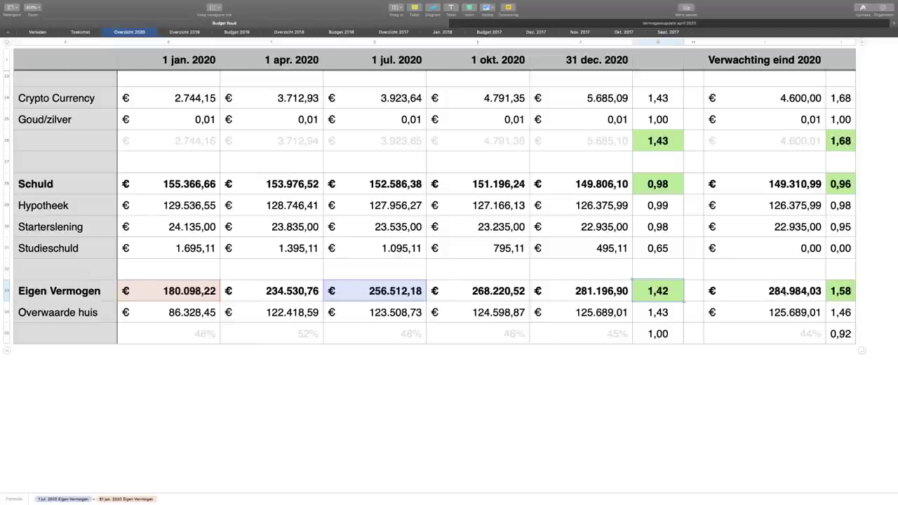
Step: Inspect the Verwachting eind 2020 Eigen Vermogen formula and its growth ratio, plus the expected values of the categories above it
click(794, 295)
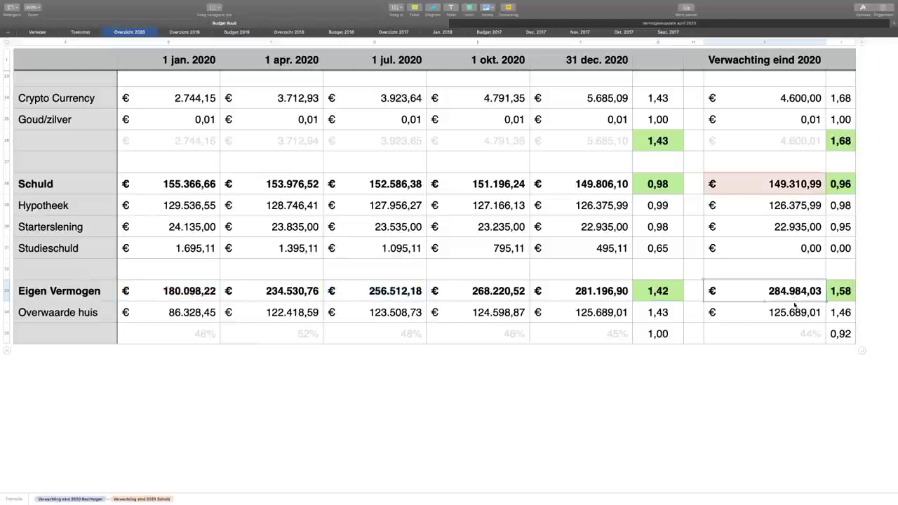
click(843, 296)
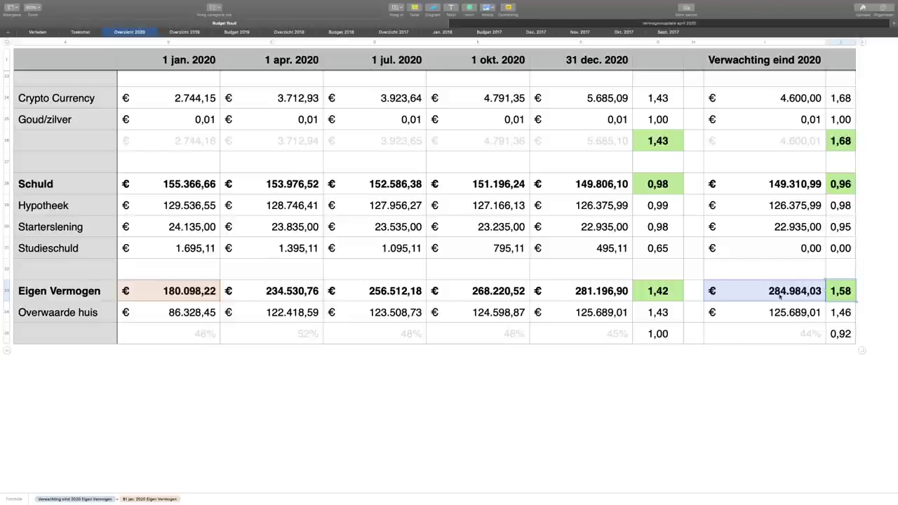
scroll(780, 296, up, 5)
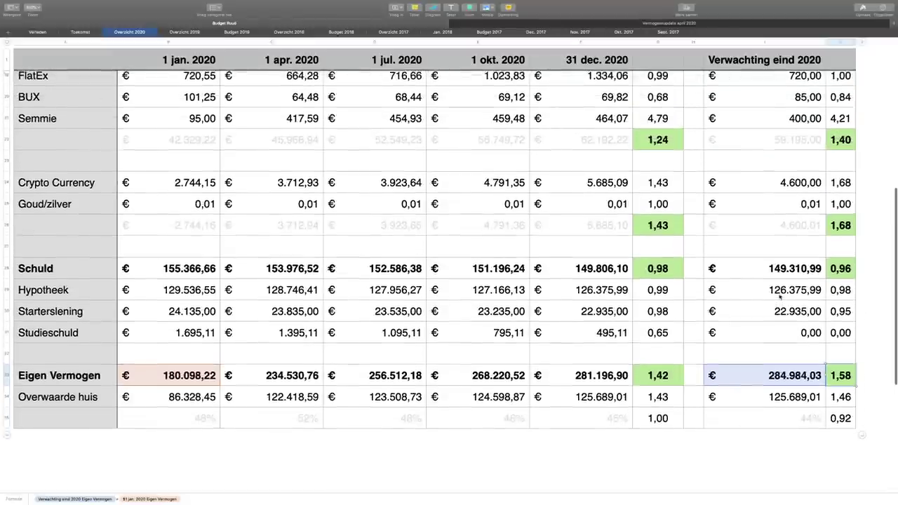
scroll(780, 296, up, 3)
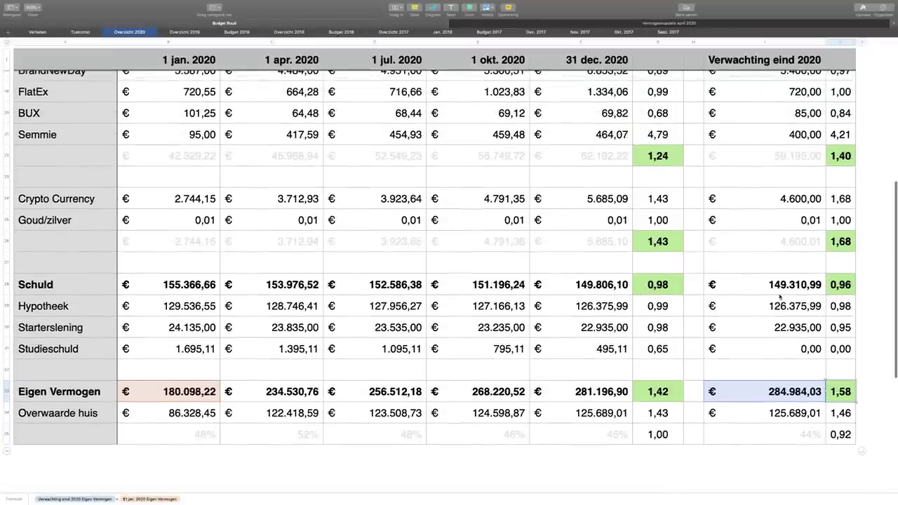
scroll(780, 296, up, 1)
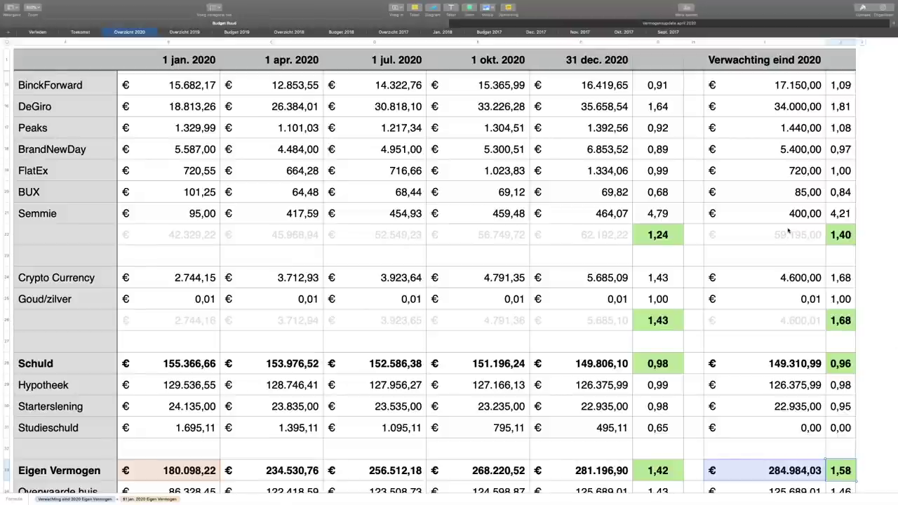
scroll(787, 232, up, 3)
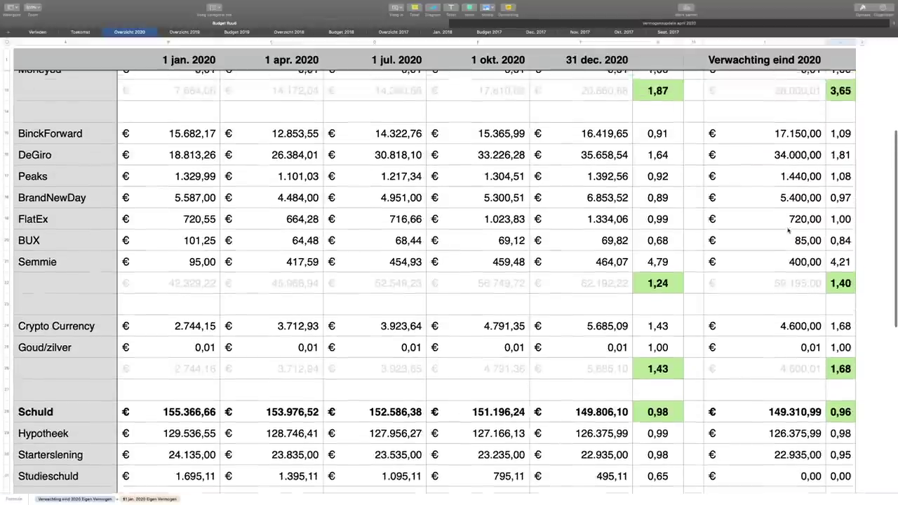
scroll(787, 231, up, 15)
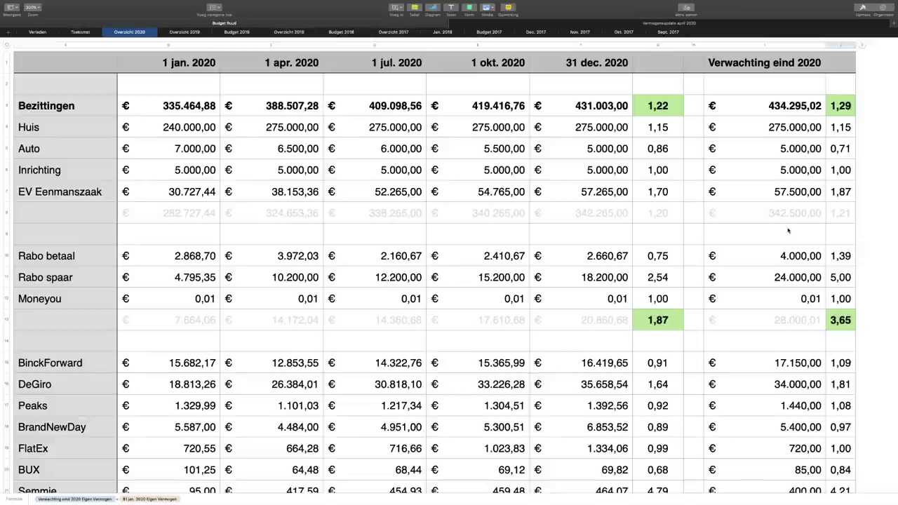
Step: Check the 1 jul. 2020 values of BinckForward and DeGiro, both combined and for DeGiro alone
scroll(511, 229, down, 5)
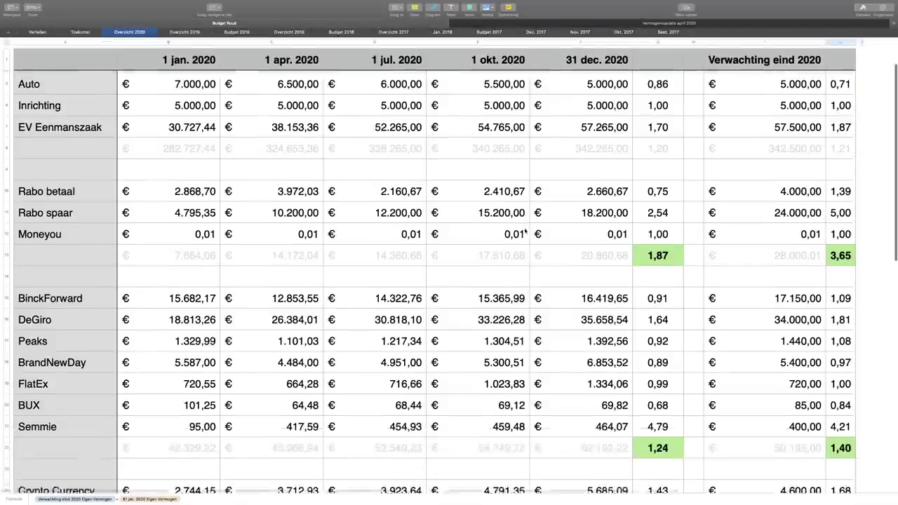
click(369, 235)
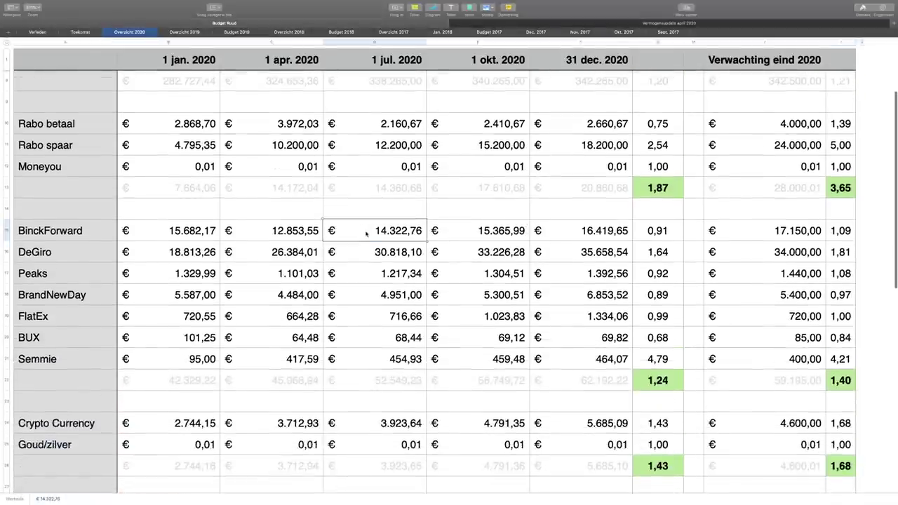
shift+click(371, 253)
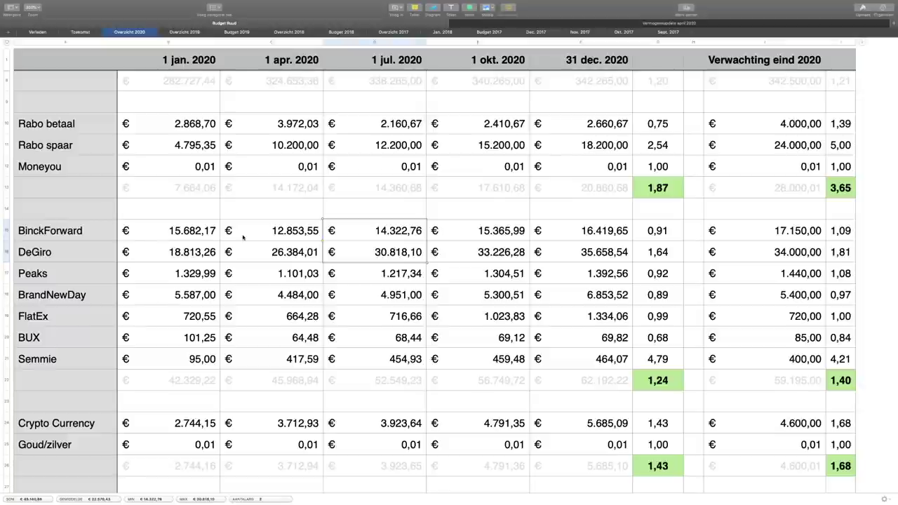
click(416, 259)
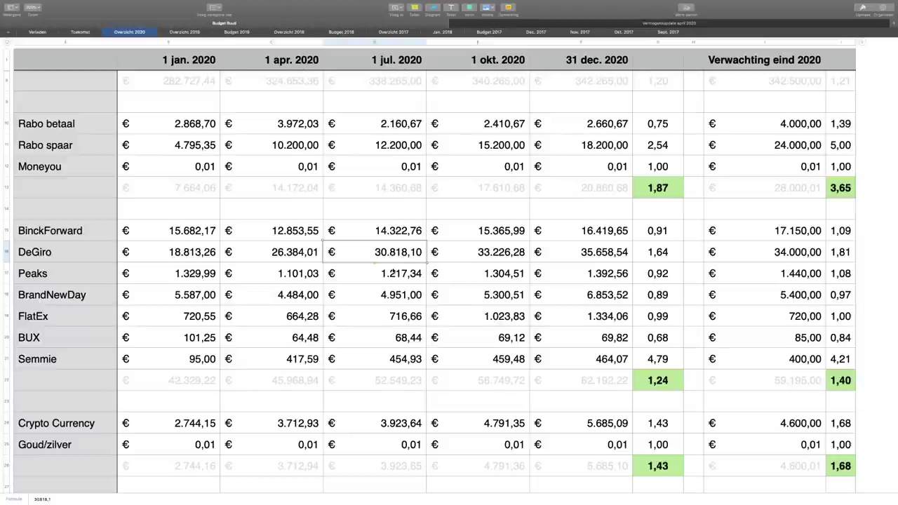
Step: Switch to the BinckBank dashboard in the browser, read the recent Binck Forward chart points and open the investment's details
key(ctrl+Left)
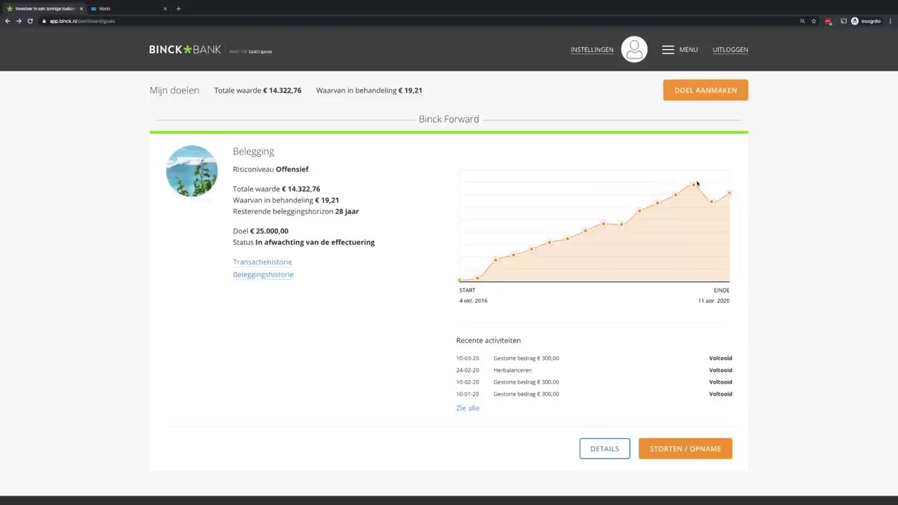
mouse_move(693, 185)
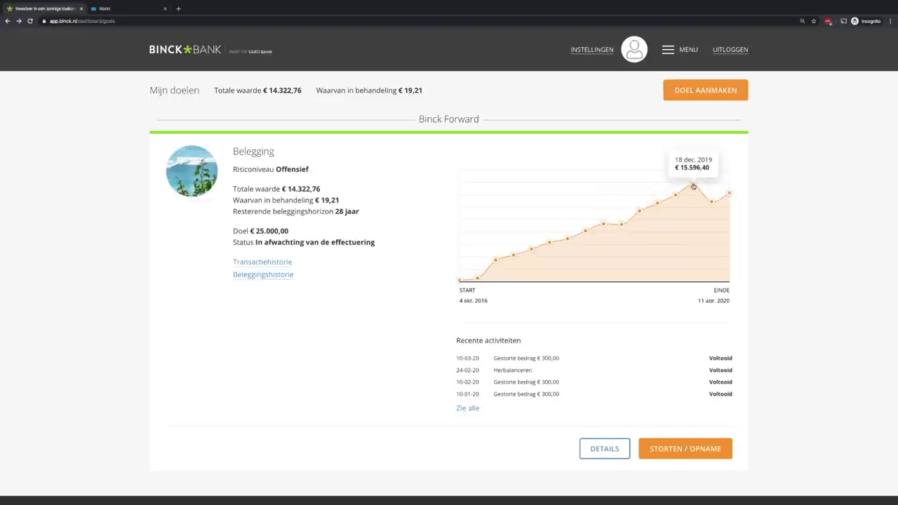
mouse_move(711, 202)
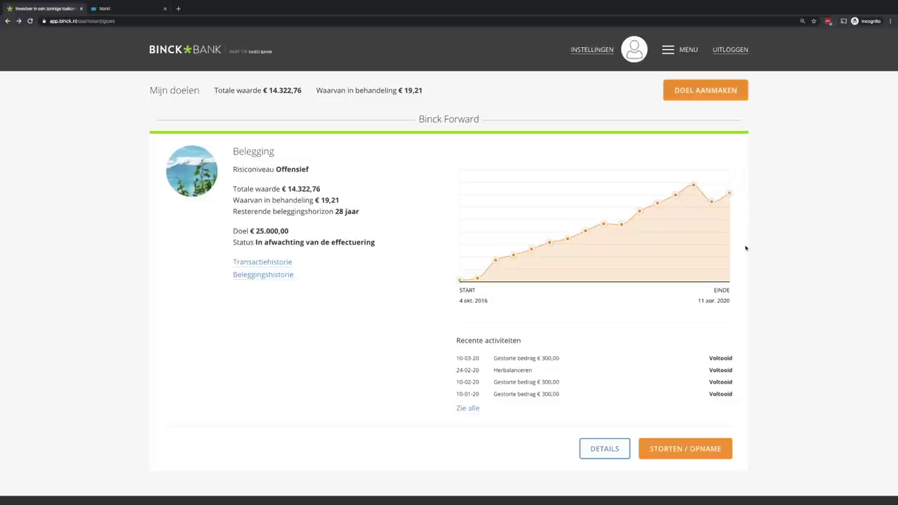
click(601, 450)
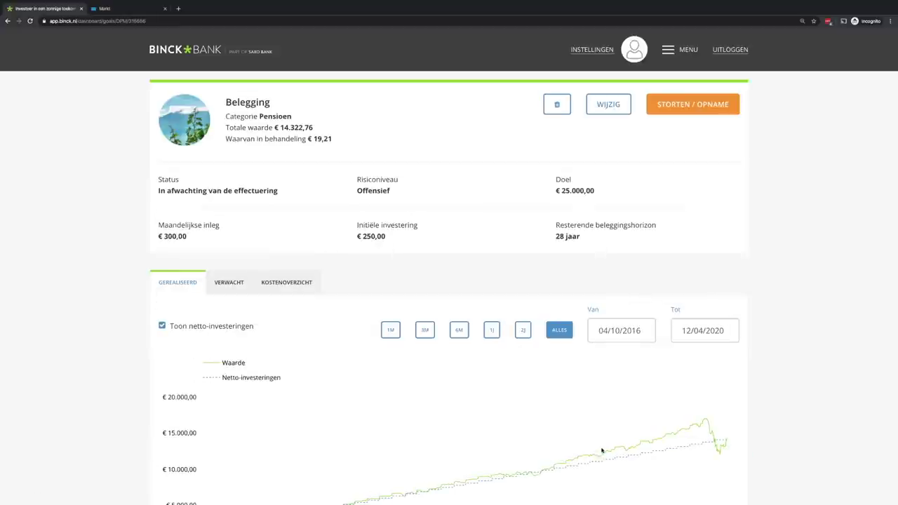
Step: Display the realised value against the net investments over the 3M period and examine the chart
scroll(601, 450, down, 2)
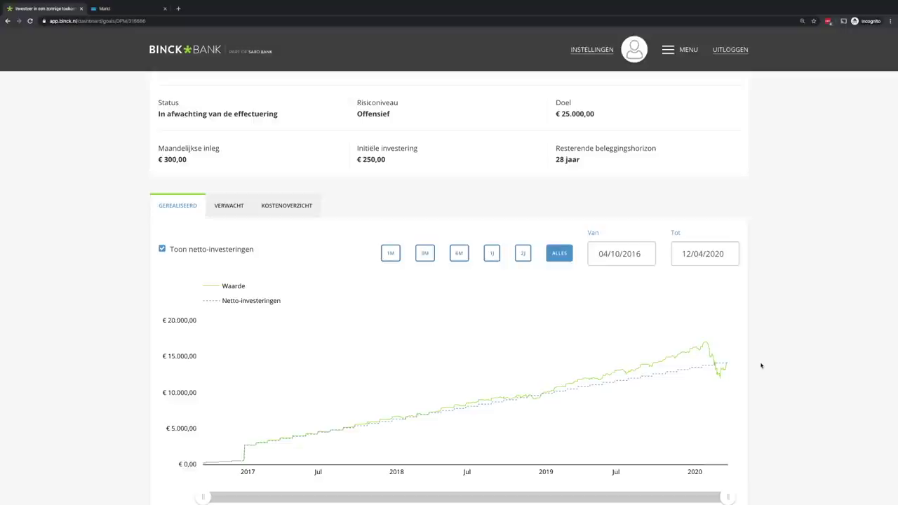
click(426, 254)
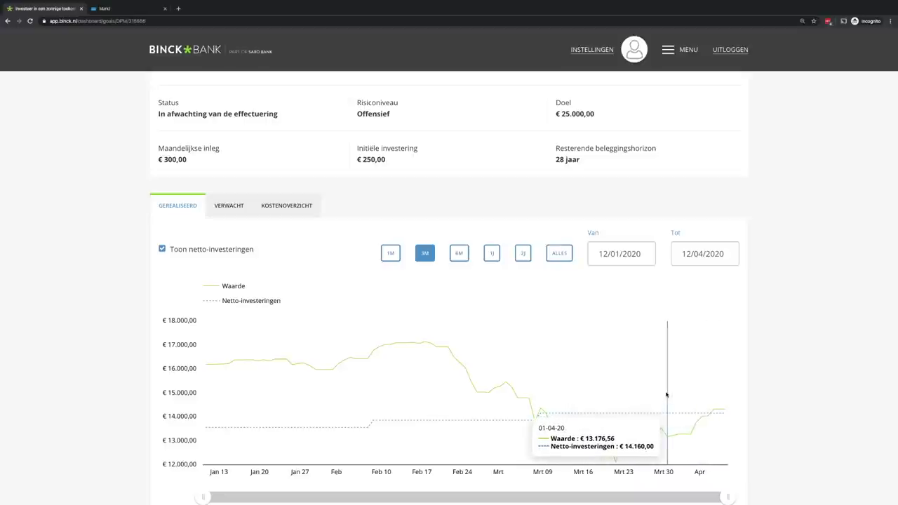
scroll(666, 395, down, 1)
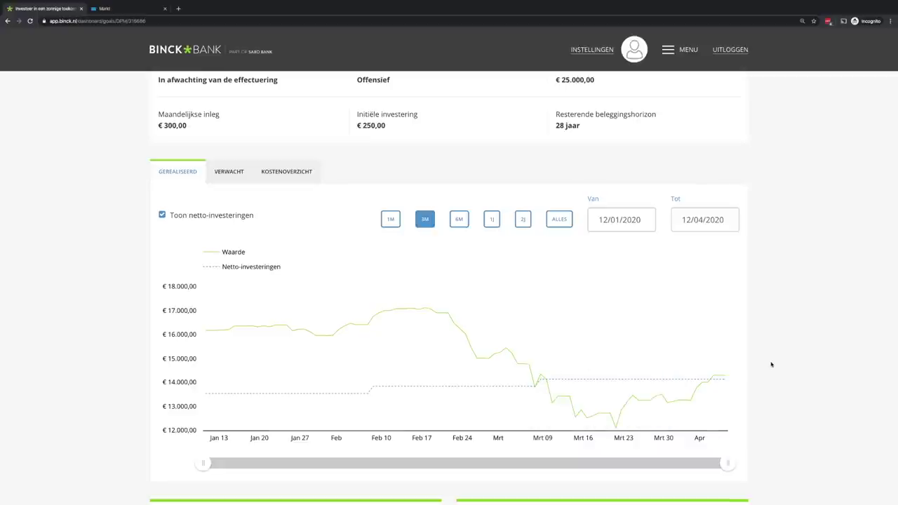
Step: Review the Vermogensverdeling breakdown and the Cumulatief rendement percentages per period
scroll(771, 364, down, 3)
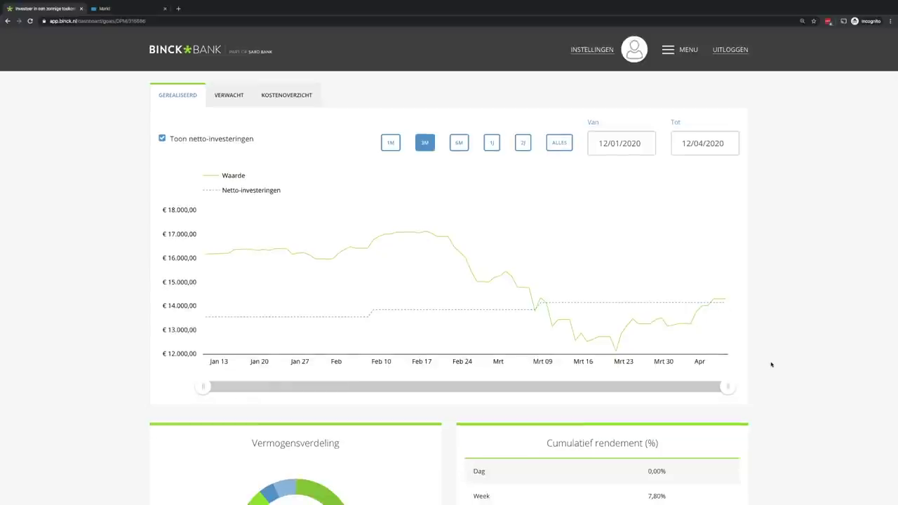
scroll(771, 364, down, 3)
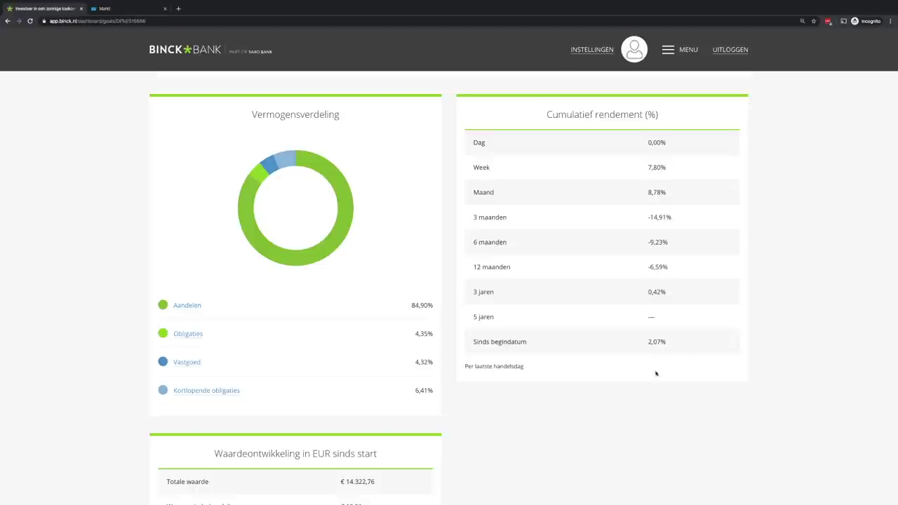
scroll(647, 403, down, 1)
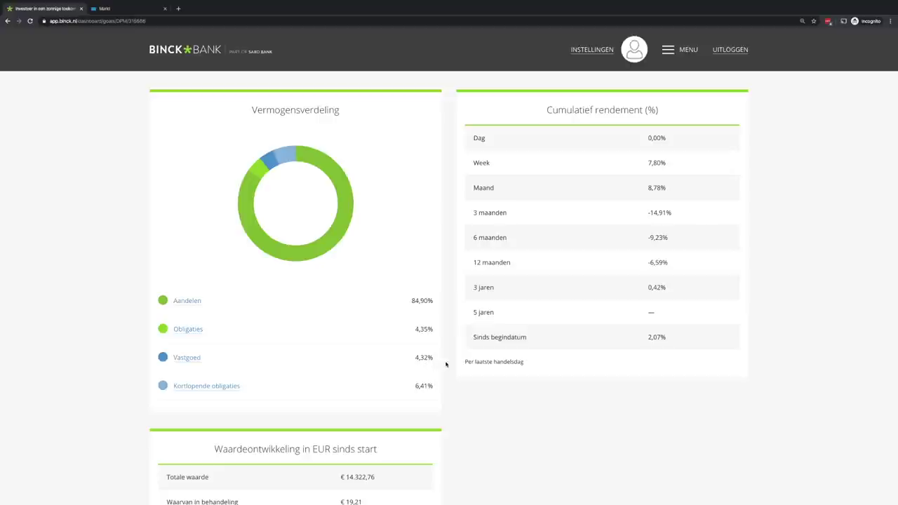
Step: Expand Vastgoed in the Vermogensverdeling and examine its distribution by country and sector
click(185, 358)
scroll(186, 361, down, 3)
scroll(243, 378, down, 3)
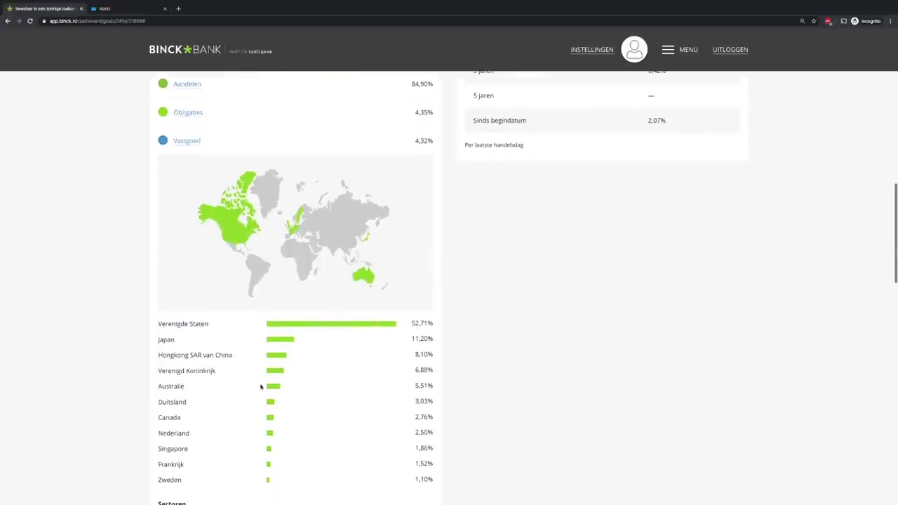
scroll(224, 231, down, 7)
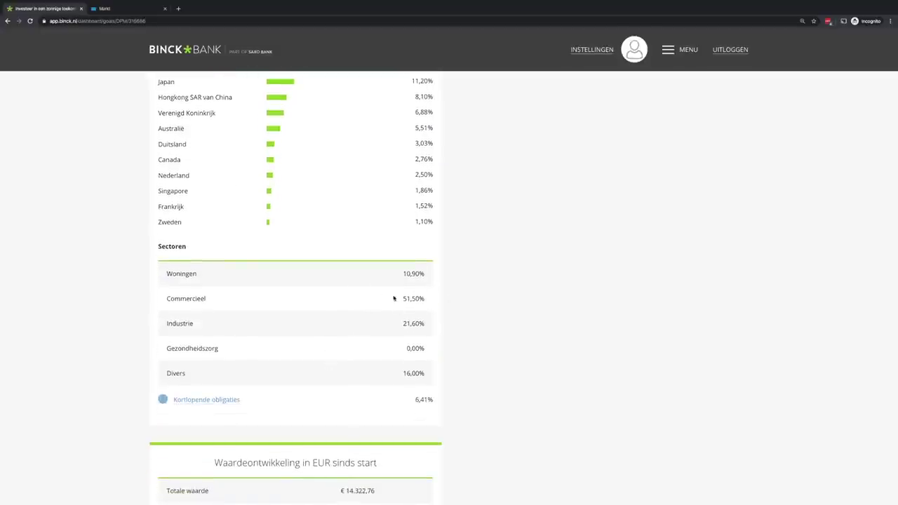
scroll(474, 301, up, 1)
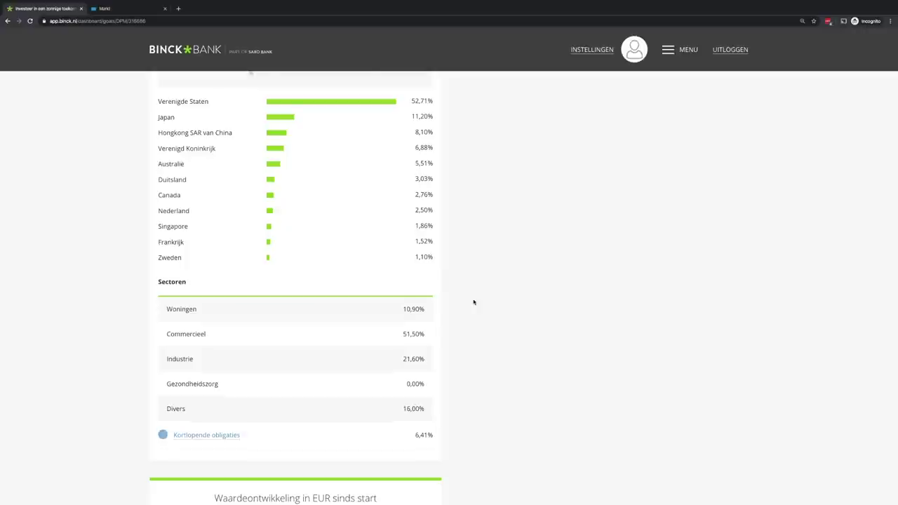
scroll(473, 302, up, 6)
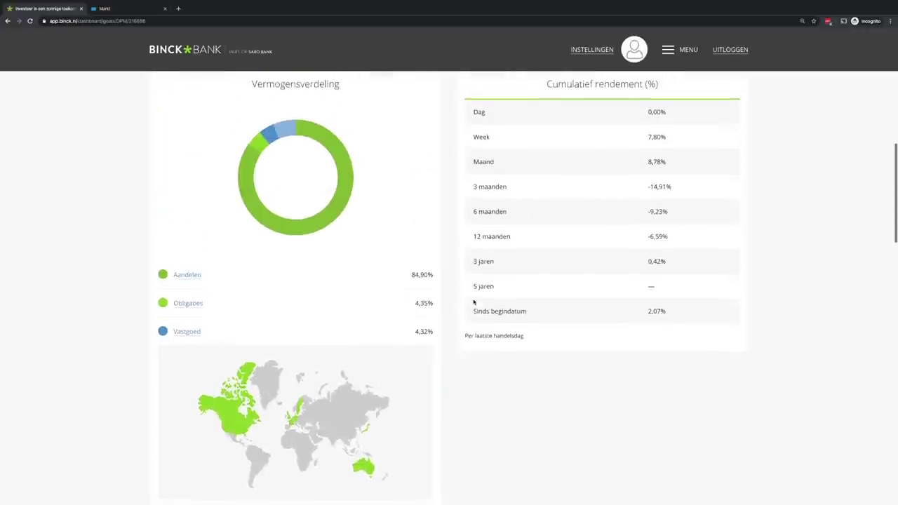
scroll(474, 302, up, 1)
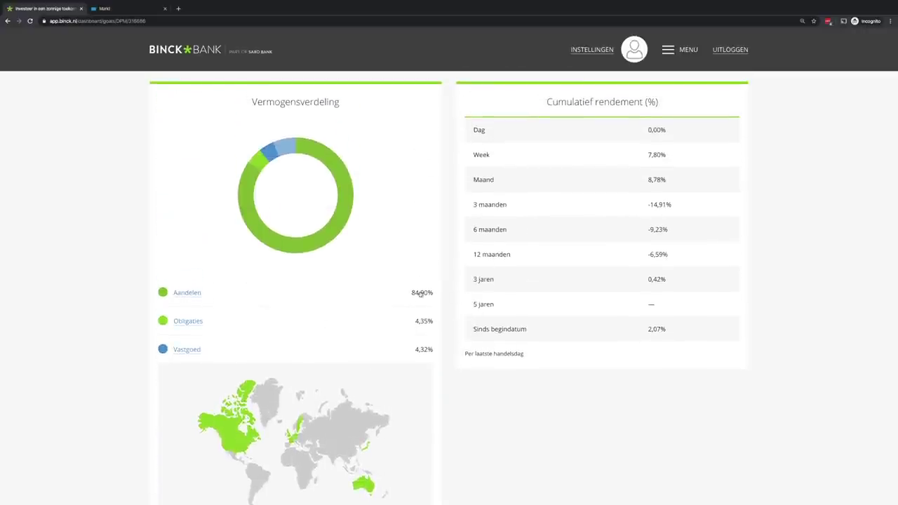
Step: Expand Aandelen in the Vermogensverdeling and examine its distribution by region and sector
click(187, 294)
scroll(321, 327, down, 2)
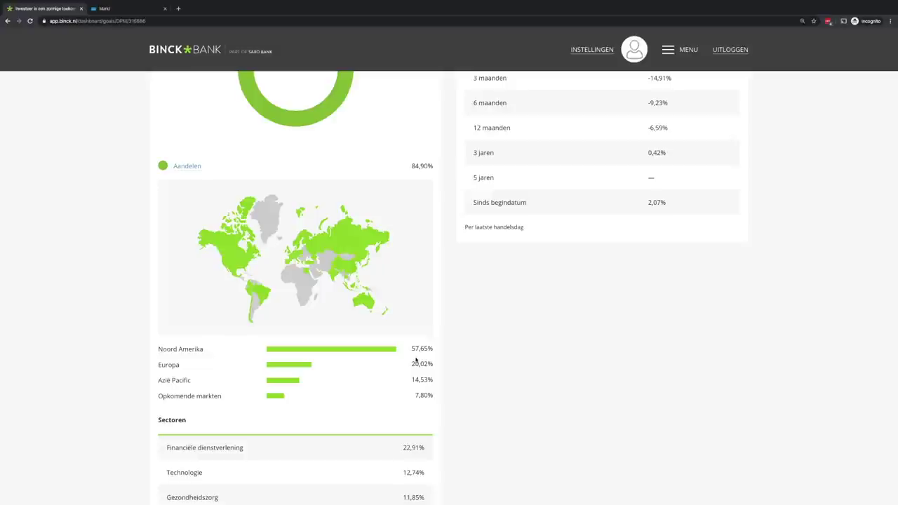
scroll(415, 363, down, 1)
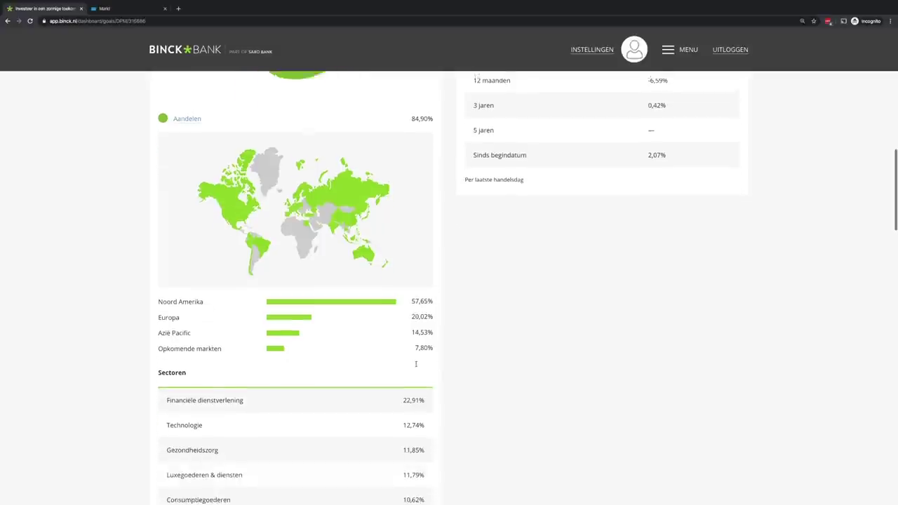
scroll(416, 366, down, 1)
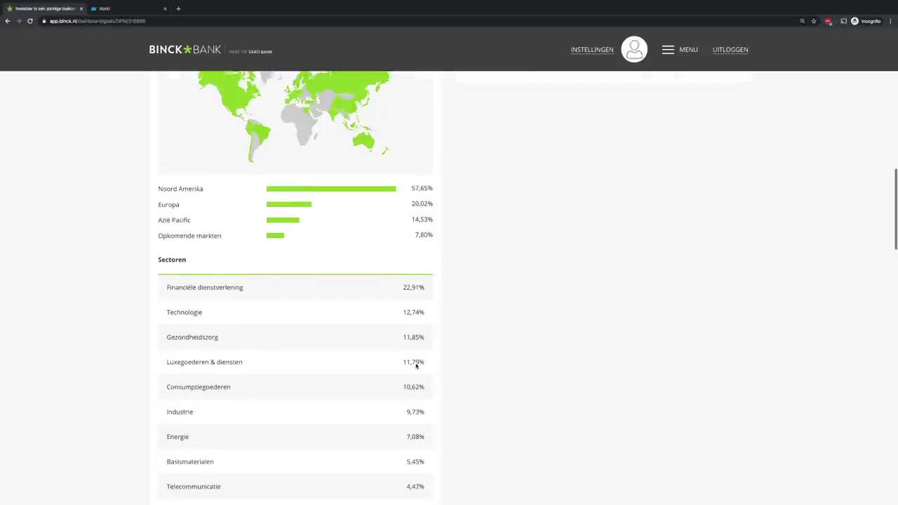
scroll(415, 365, down, 1)
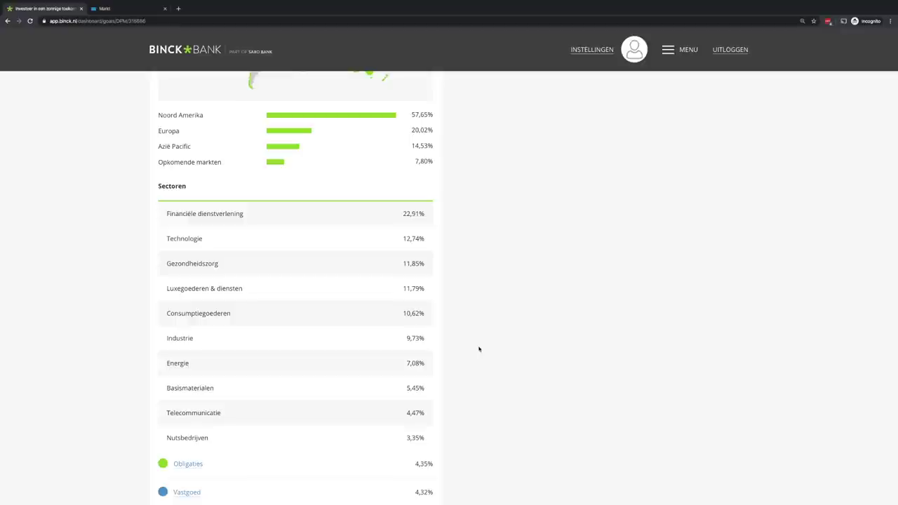
Step: Examine the Waardeontwikkeling in EUR sinds start figures and the funds listed under Beleggingen
scroll(479, 349, down, 15)
scroll(479, 349, up, 1)
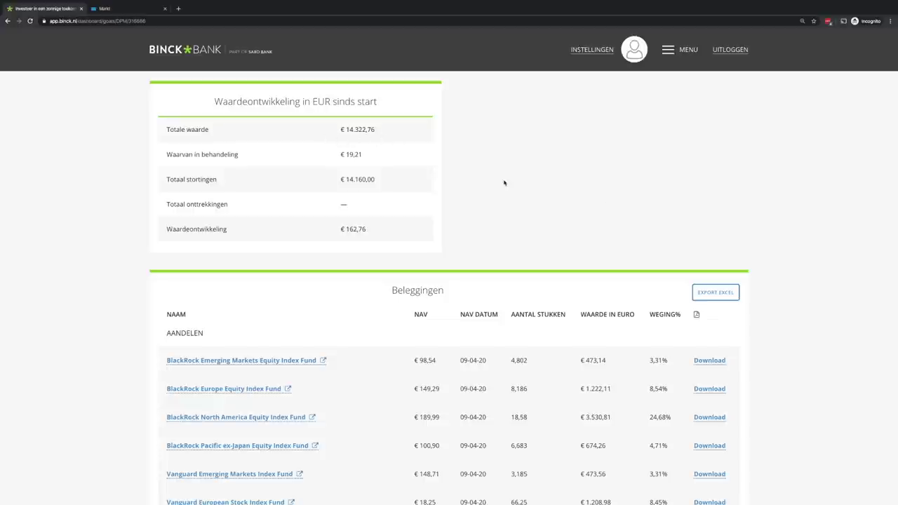
scroll(785, 350, down, 2)
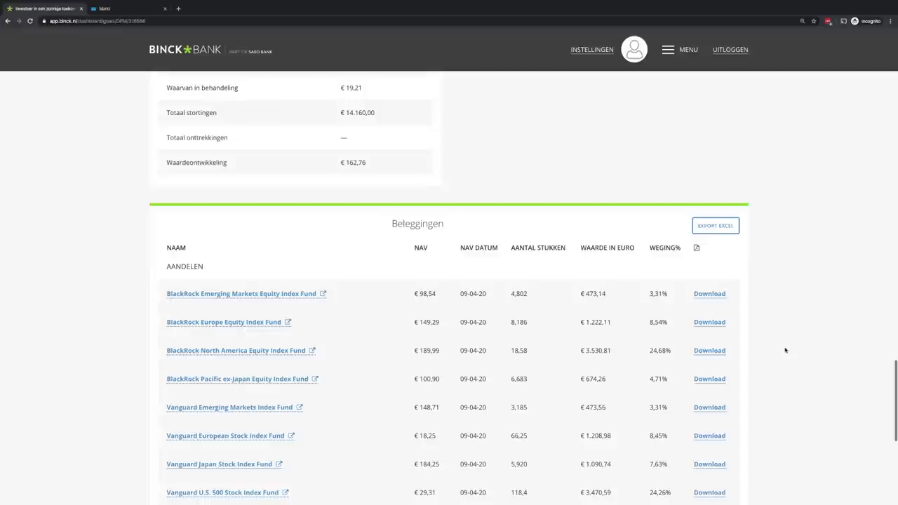
scroll(784, 350, down, 3)
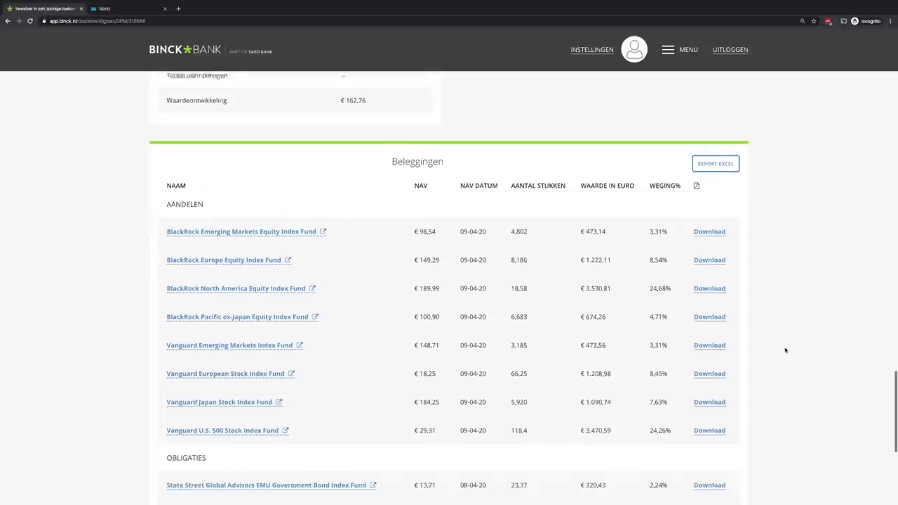
scroll(785, 350, down, 1)
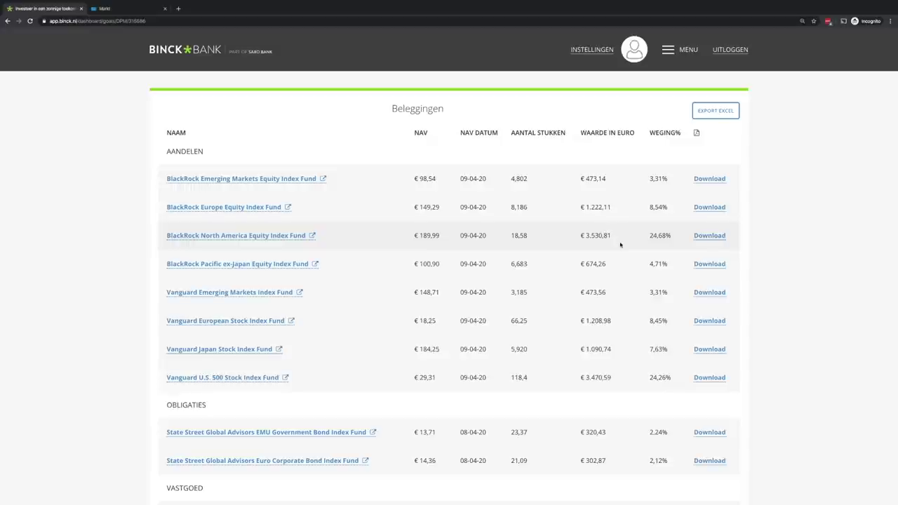
scroll(620, 244, down, 3)
scroll(620, 244, down, 1)
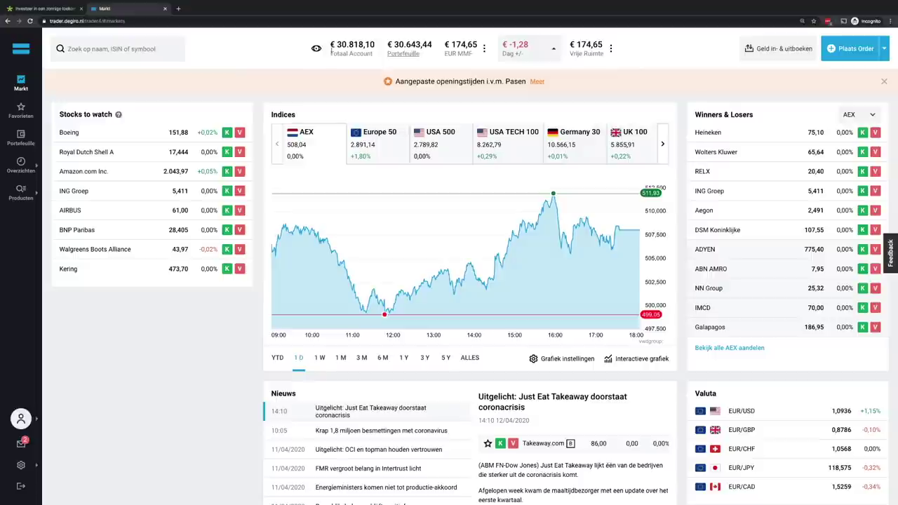
Step: Switch the account summary from the day result to the total result and open the Portefeuille overview
click(528, 50)
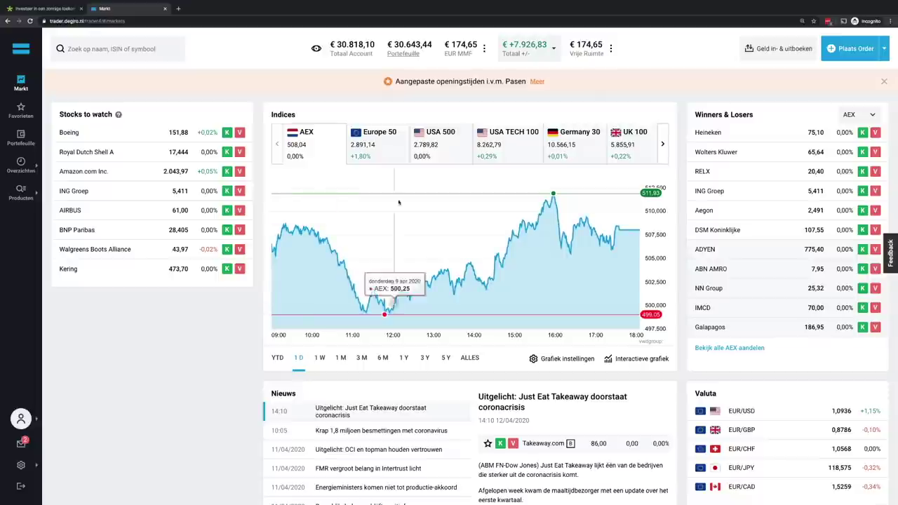
click(412, 56)
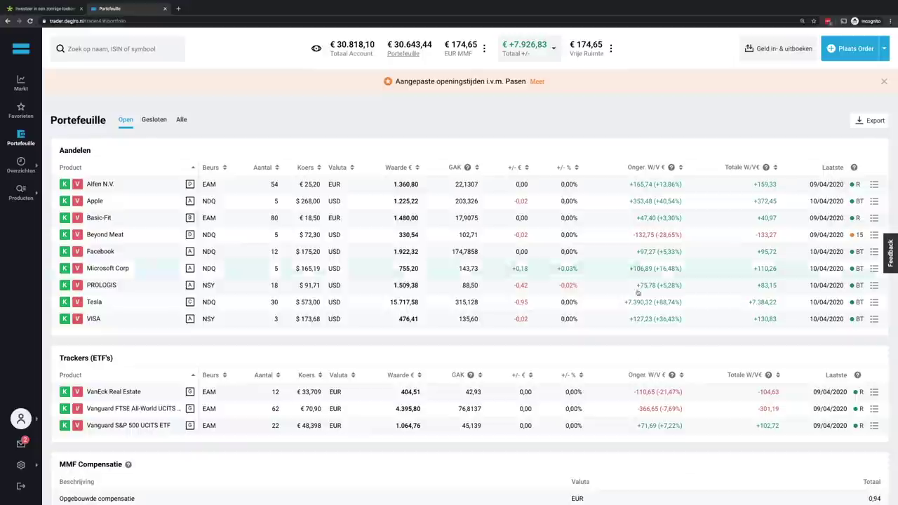
Step: Sort the Aandelen by highest Onger. W/V, then restore the alphabetical Product order and examine the unrealised results
click(680, 167)
click(680, 168)
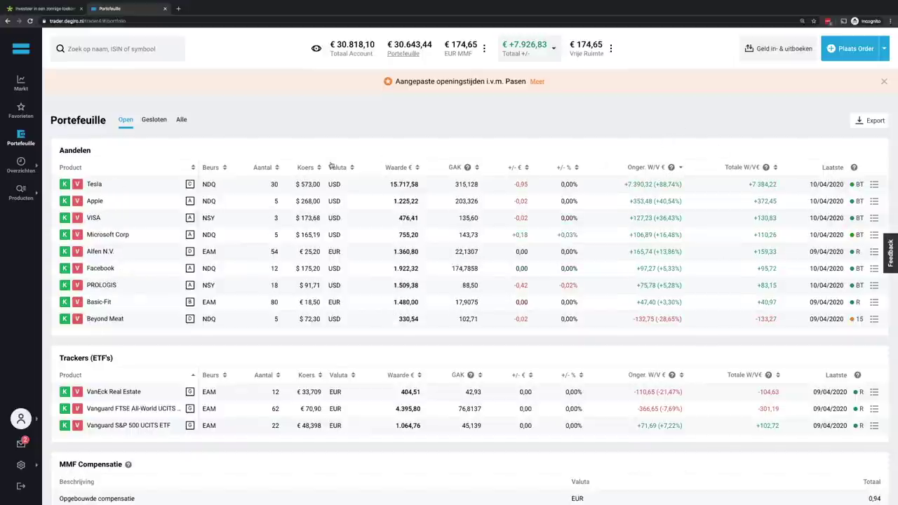
click(193, 168)
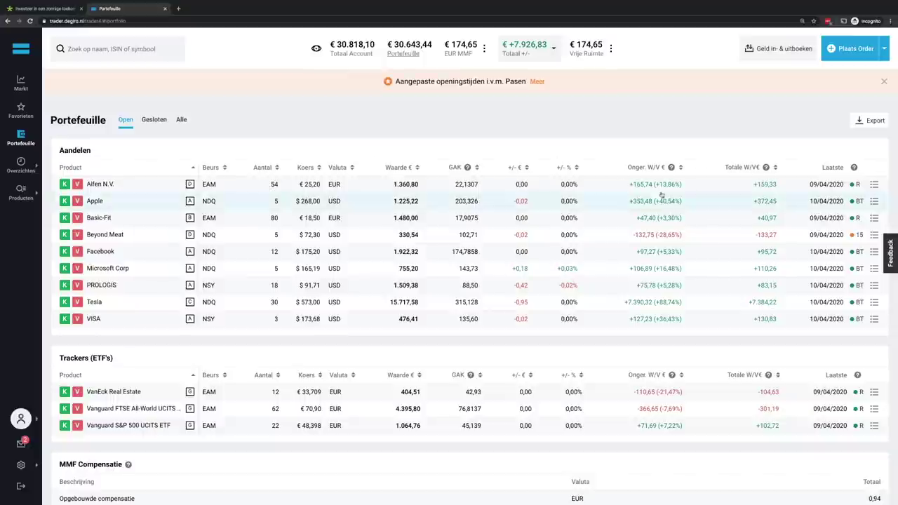
mouse_move(672, 167)
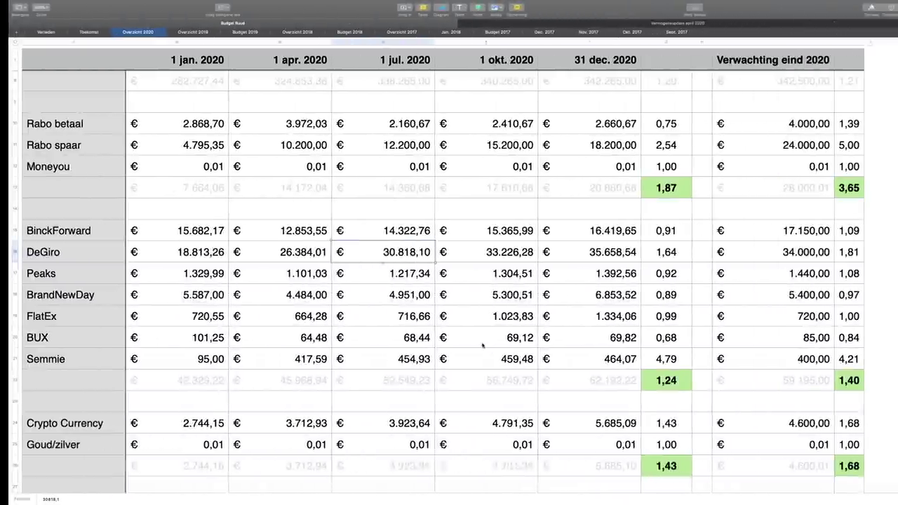
Step: Open the Vermogensupdate april 2020 spreadsheet and examine the TOTAAL formula in the 31-01-20 column
click(667, 23)
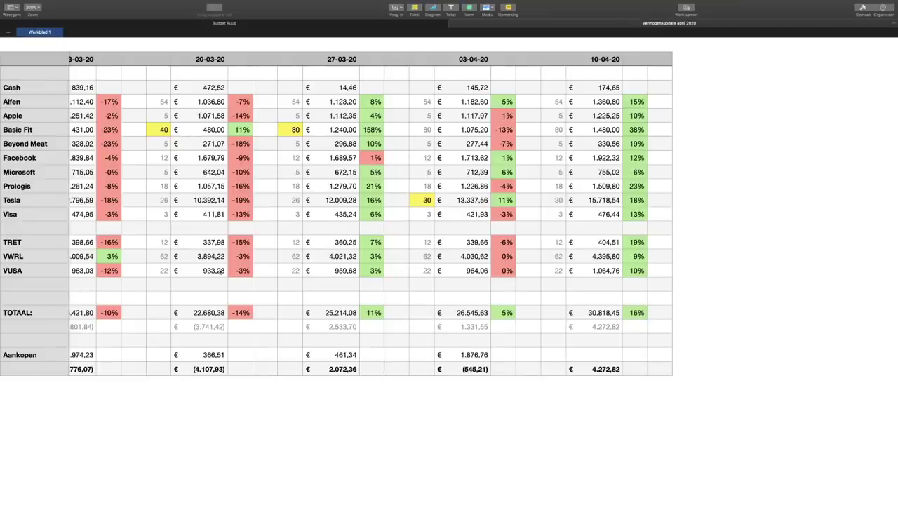
scroll(155, 298, left, 10)
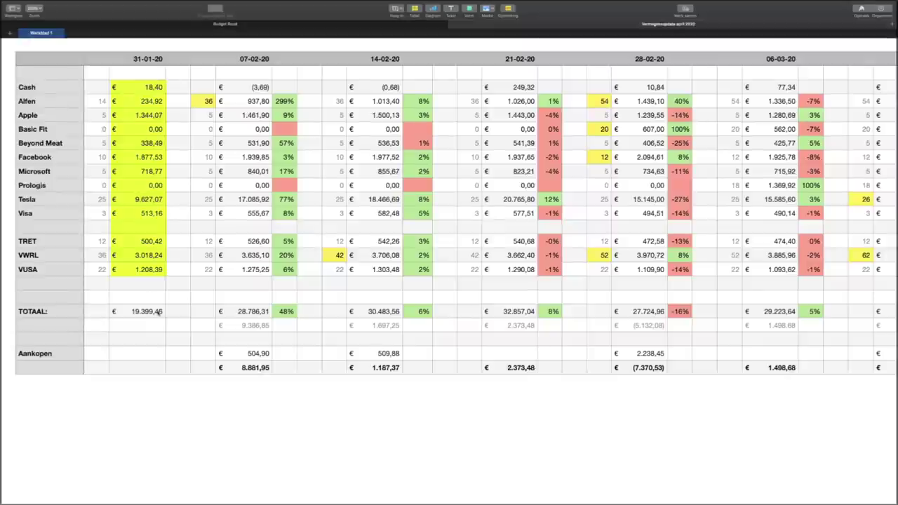
click(140, 314)
double_click(141, 314)
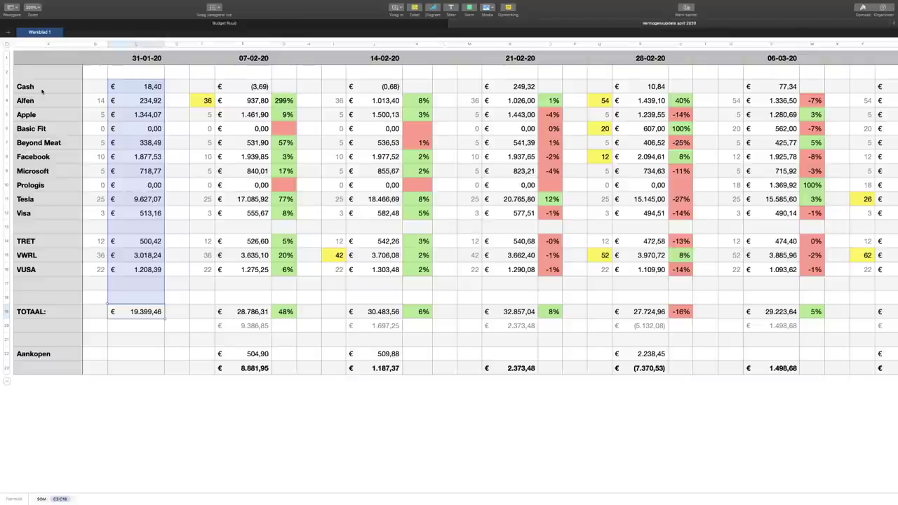
Step: Rename the Cash row label as Vrije ruimte
click(41, 88)
text(Vrije ruimte)
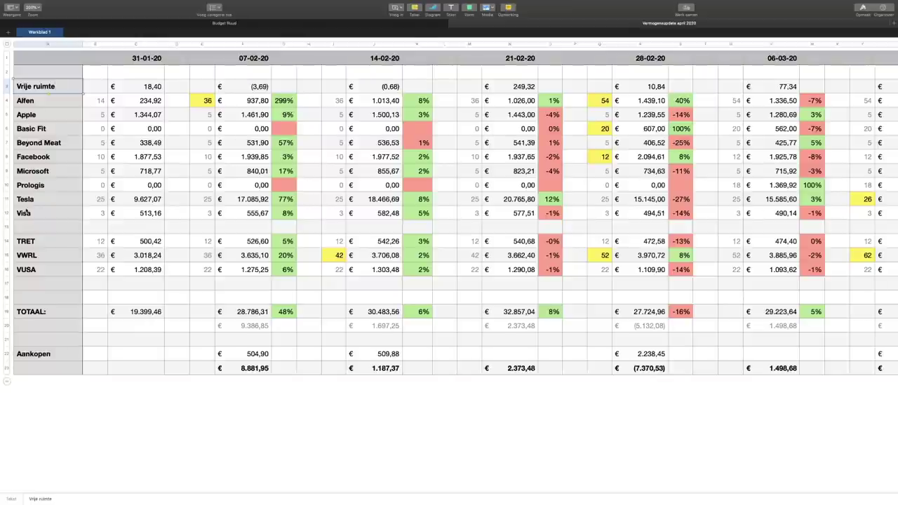
Step: Examine the Basic Fit starting value, the Alfen share count, and the 07-02-20 percentage changes for Alfen, Beyond Meat and Tesla
click(139, 132)
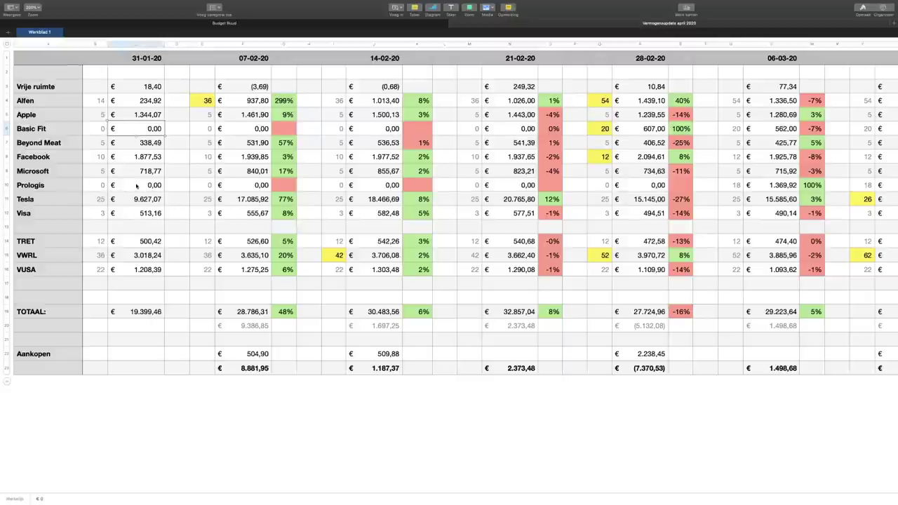
click(203, 101)
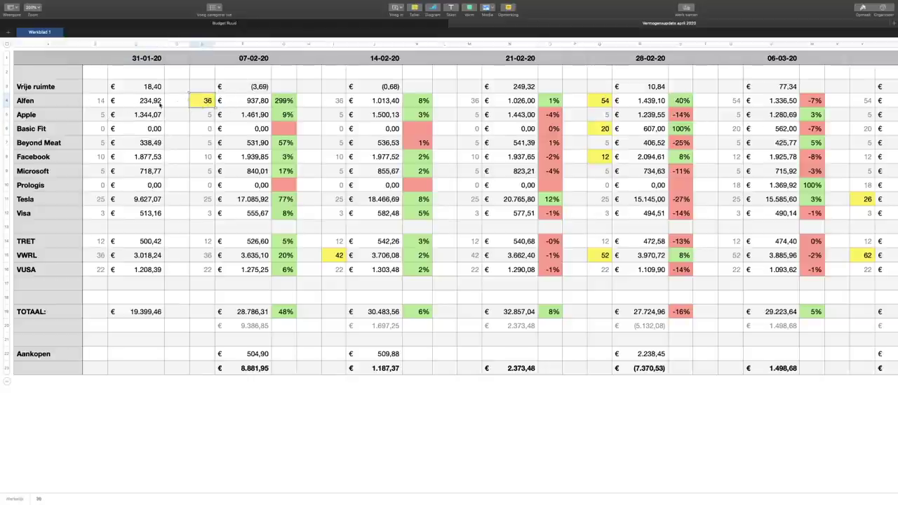
click(294, 104)
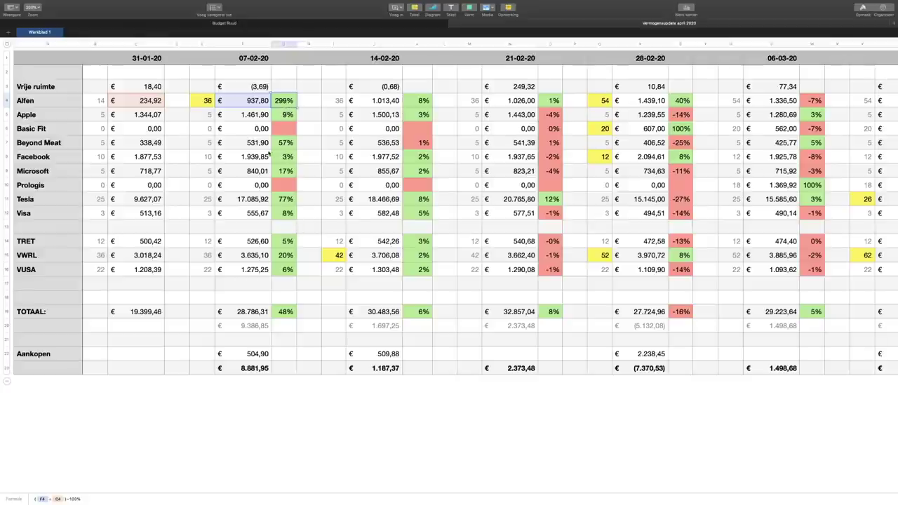
click(286, 147)
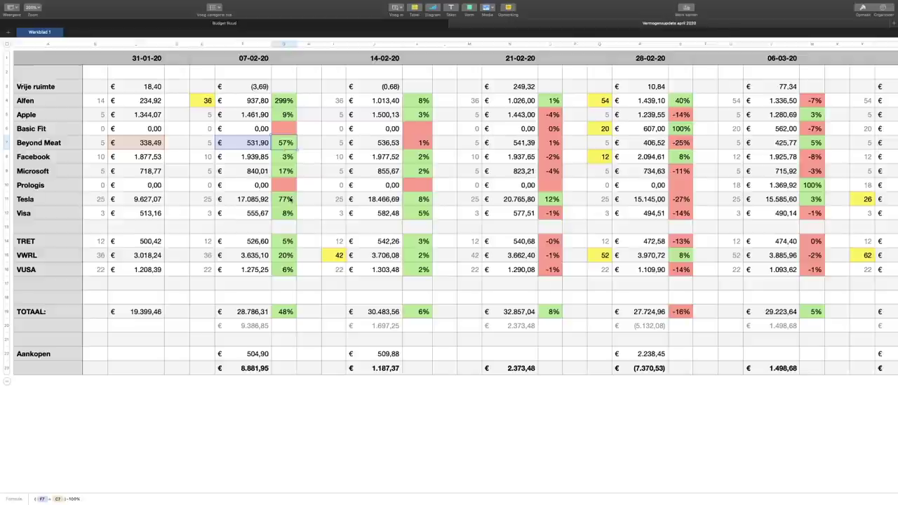
click(290, 200)
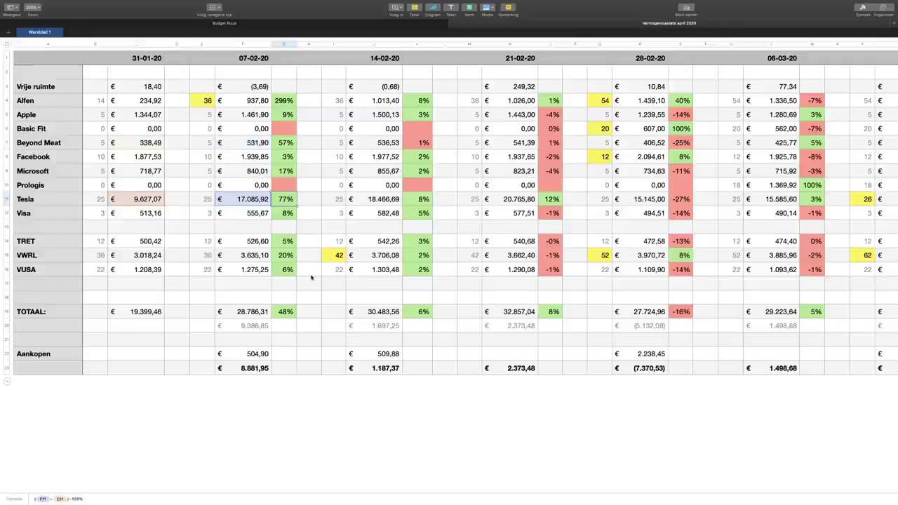
Step: Examine the 07-02-20 TOTAAL percentage, the difference in euros, the Aankopen amount and the result after purchases
click(287, 314)
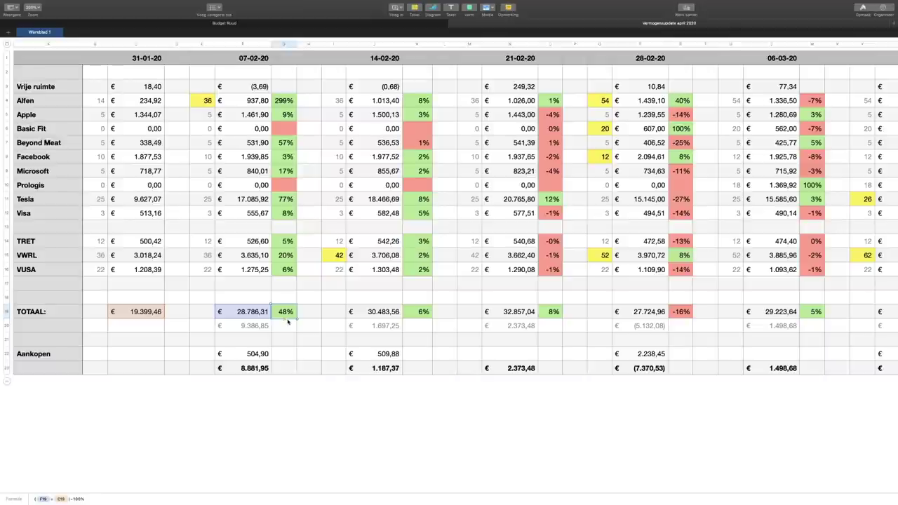
shift+click(249, 327)
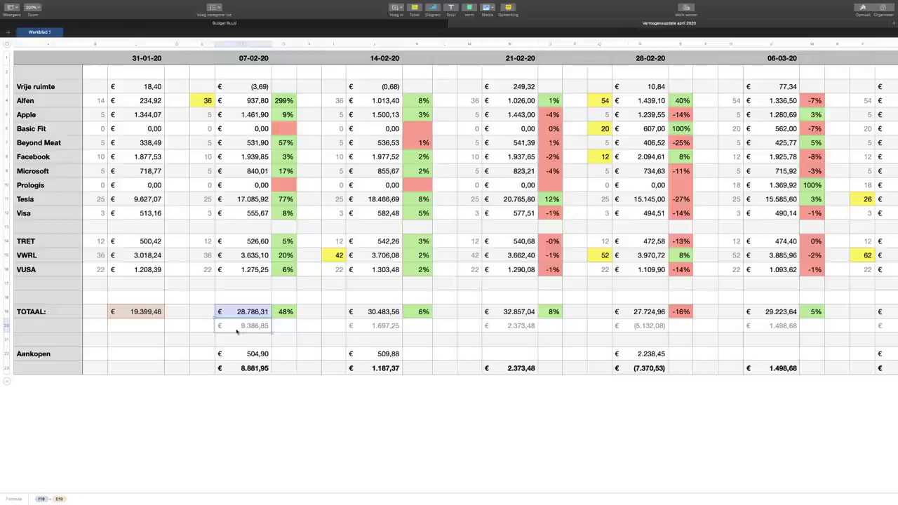
click(264, 353)
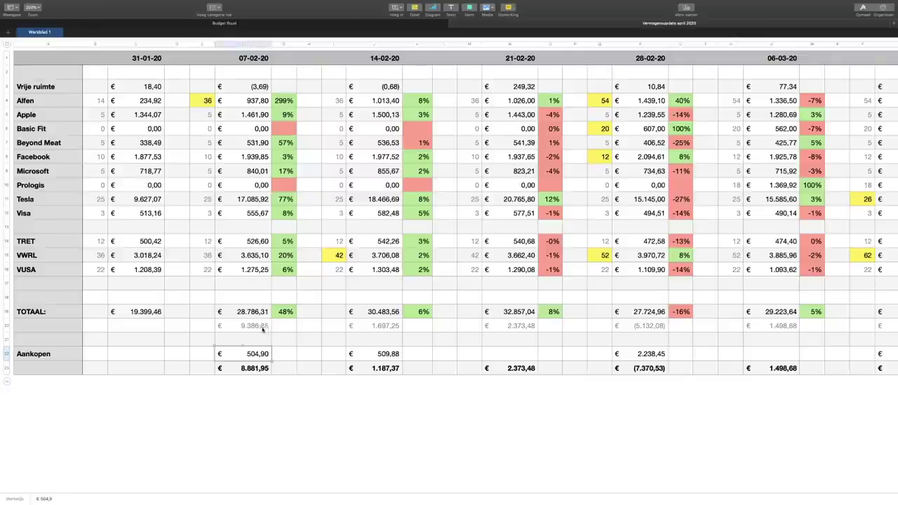
click(260, 370)
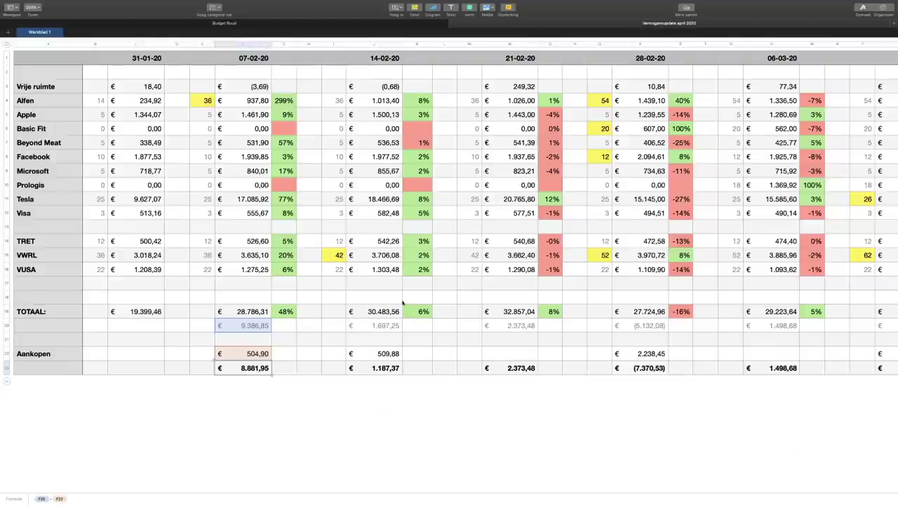
Step: Examine the VWRL share count, the TOTAAL percentage and the result after purchases for 14-02-20
click(338, 256)
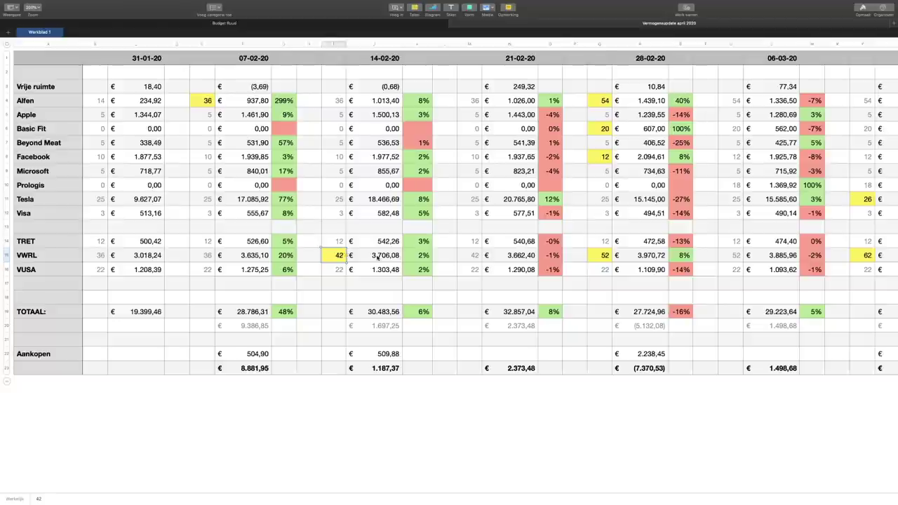
click(419, 314)
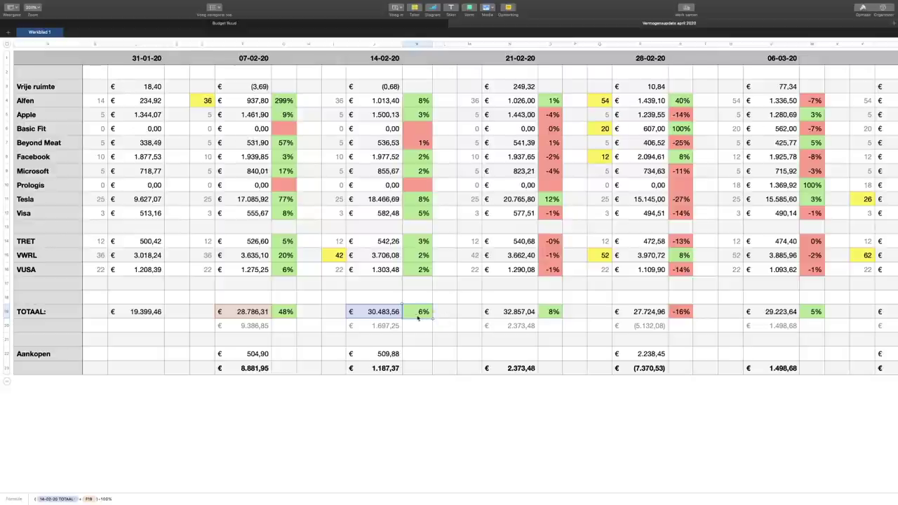
click(390, 368)
Step: Examine the percentage changes of TOTAAL and Tesla for 21-02-20
scroll(444, 379, right, 4)
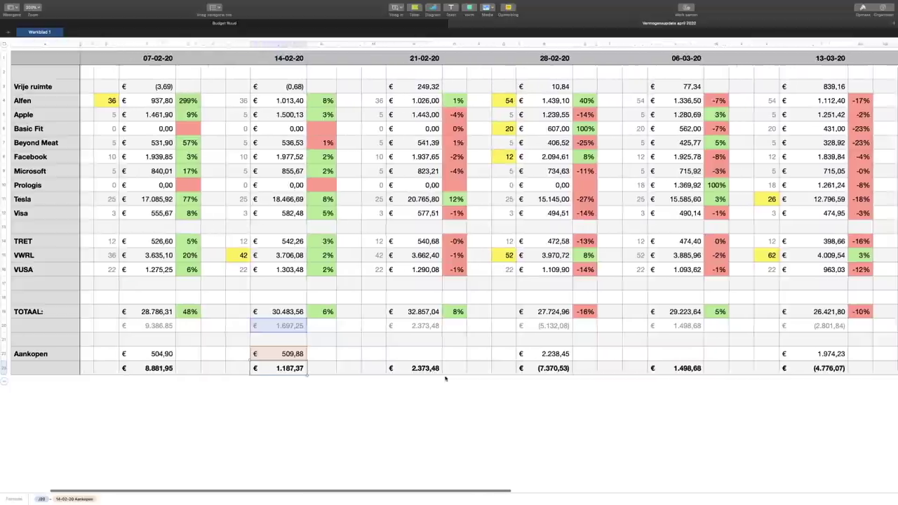
scroll(444, 379, right, 1)
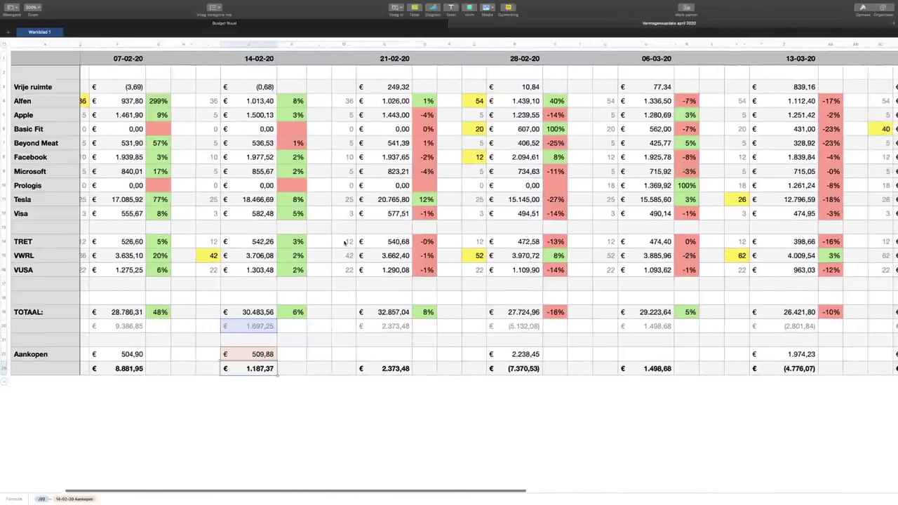
click(424, 309)
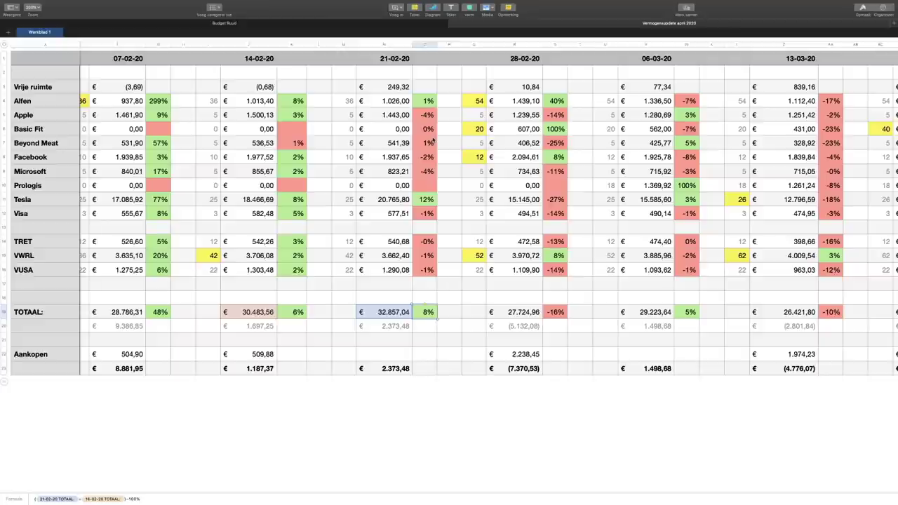
click(426, 199)
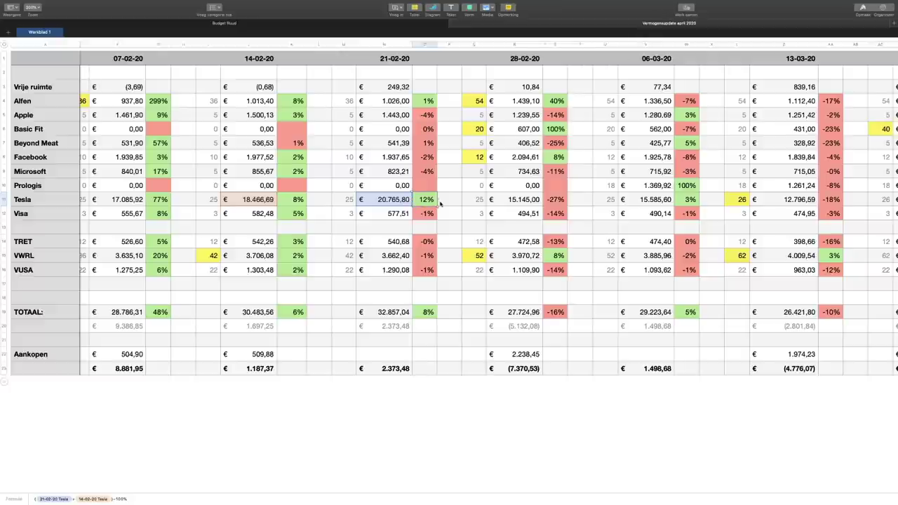
Step: Examine the TOTAAL percentage change and the Aankopen formula for 28-02-20
scroll(439, 204, right, 3)
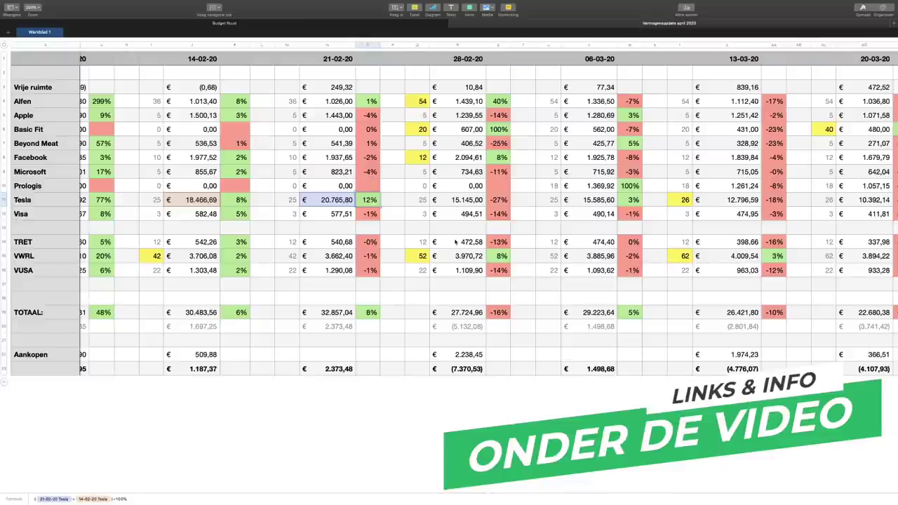
click(496, 315)
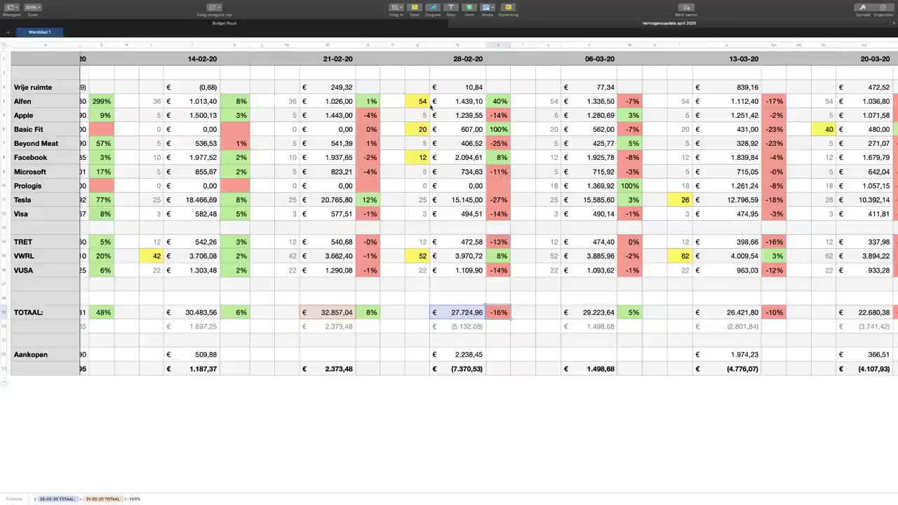
click(477, 354)
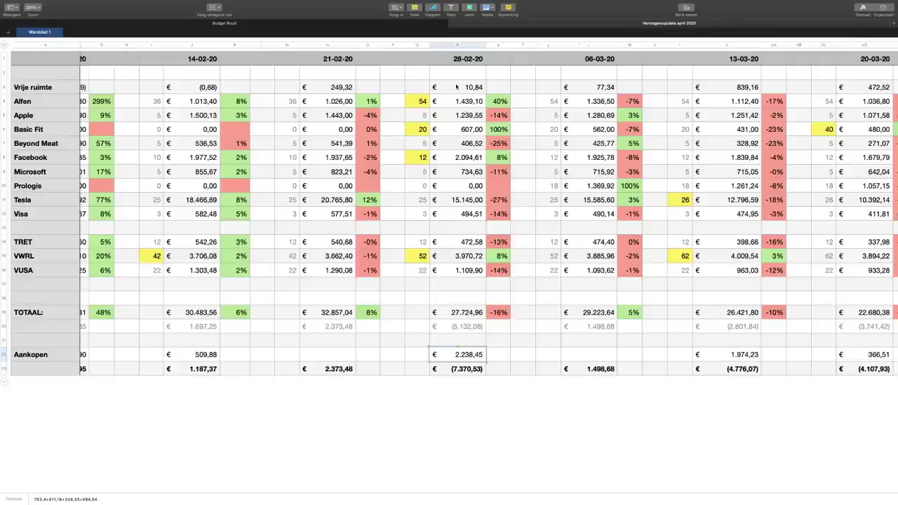
scroll(418, 87, right, 1)
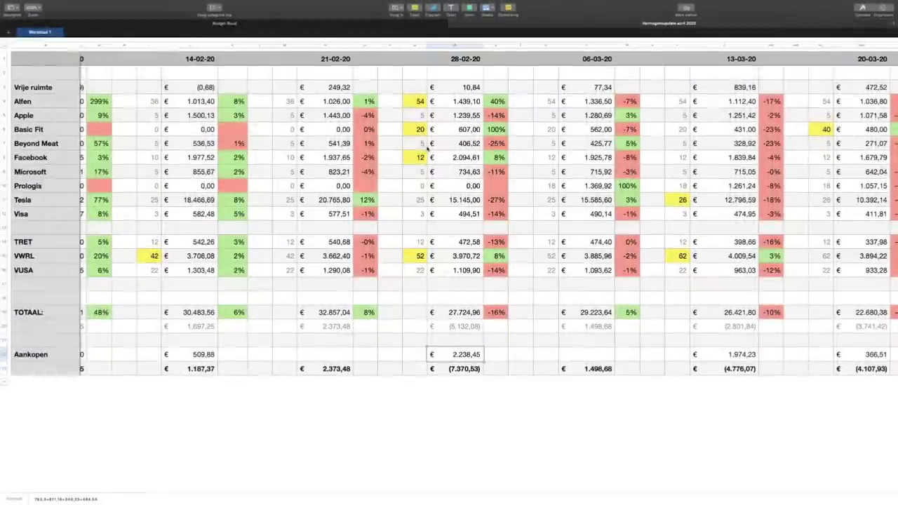
Step: Examine the Facebook share count, value and percentage change, and the VWRL share count for 28-02-20
click(421, 158)
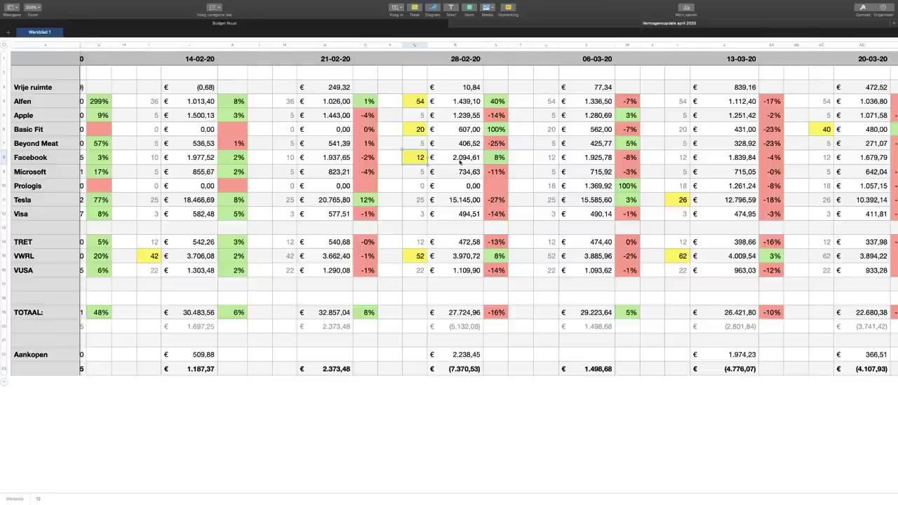
click(469, 162)
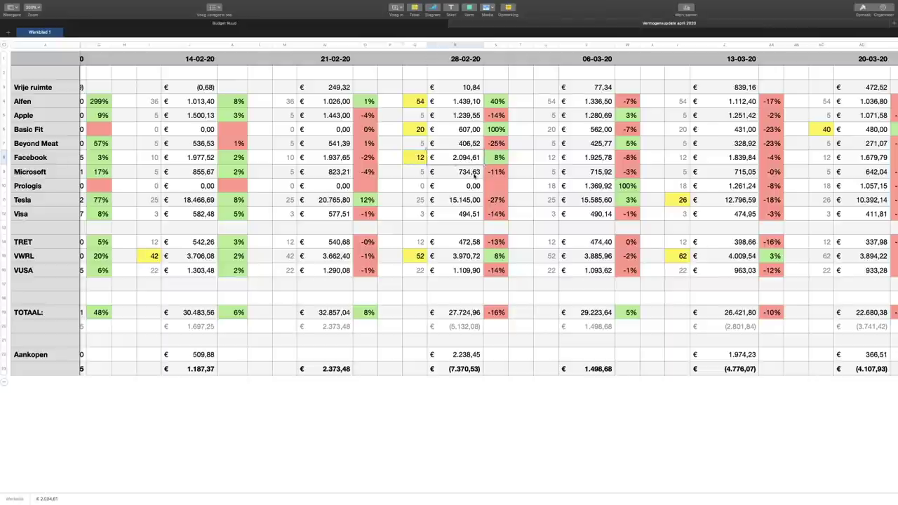
click(502, 160)
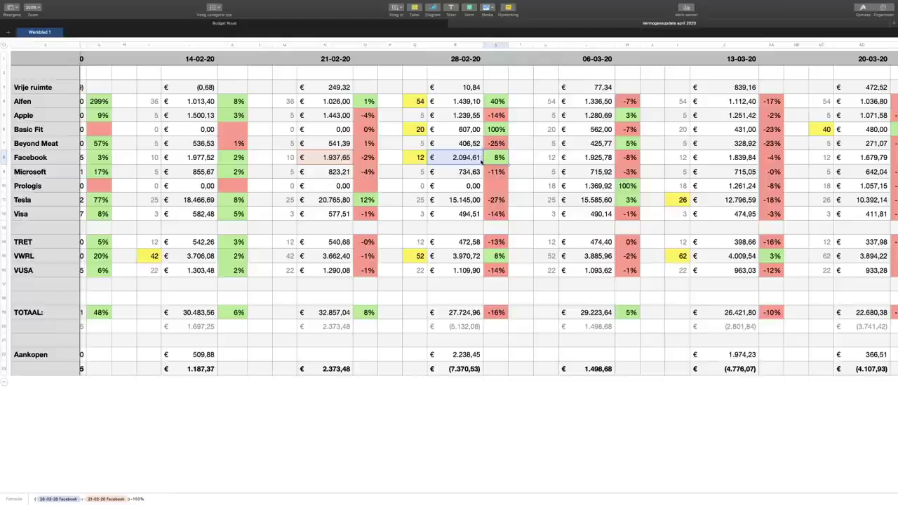
click(423, 255)
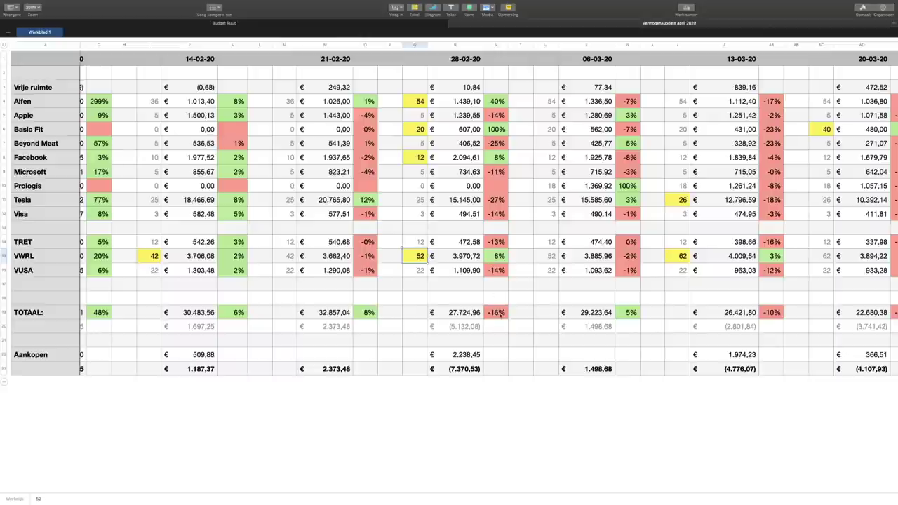
Step: Compare the formula for the 28-02-20 difference in TOTAAL with the Aankopen amount of that week
double_click(472, 328)
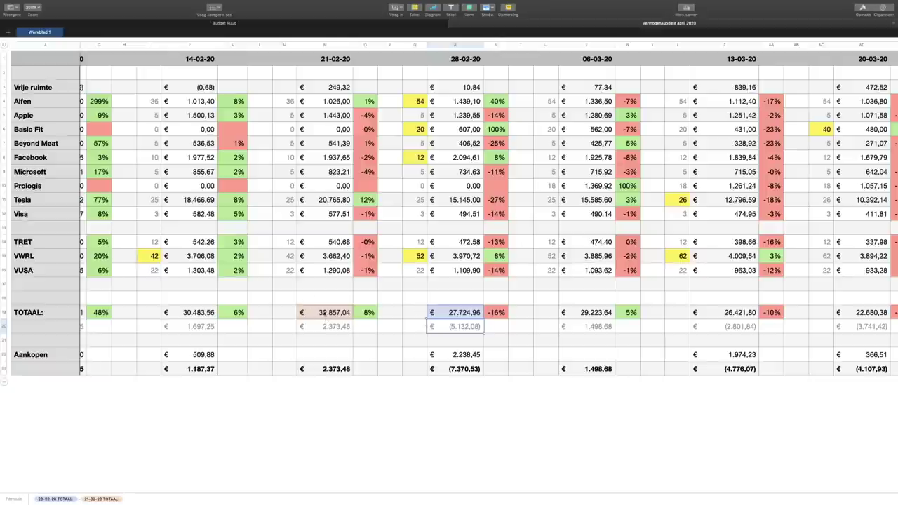
key(Escape)
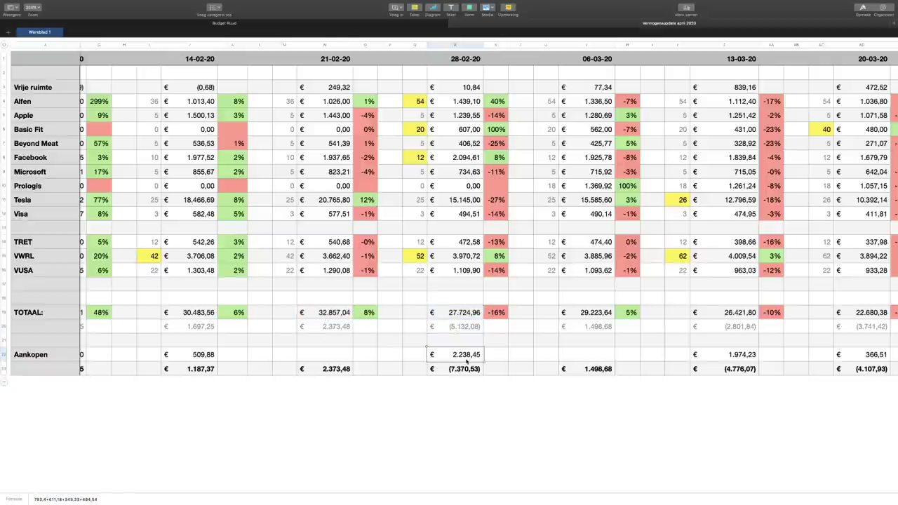
click(476, 357)
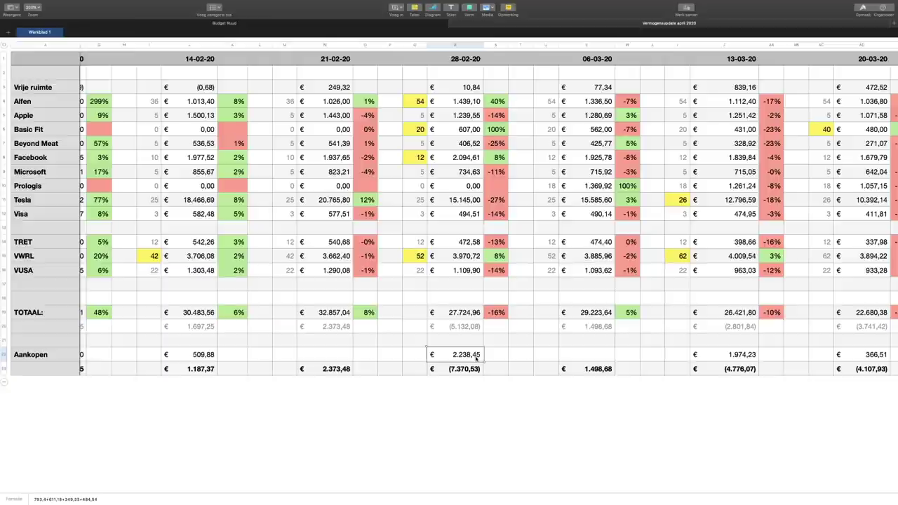
Step: Examine the result after Aankopen for 28-02-20 and 06-03-20, plus the Alfen value and TOTAAL percentage change for 06-03-20
click(468, 369)
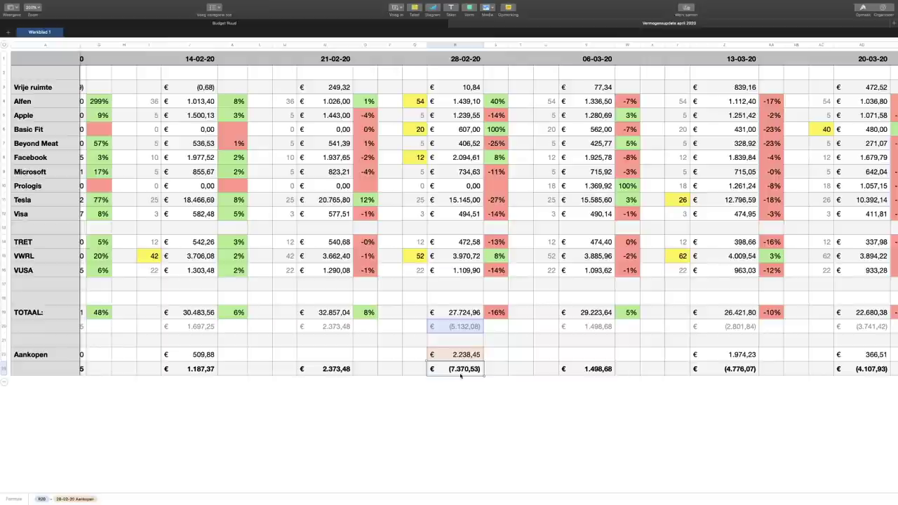
scroll(460, 376, right, 5)
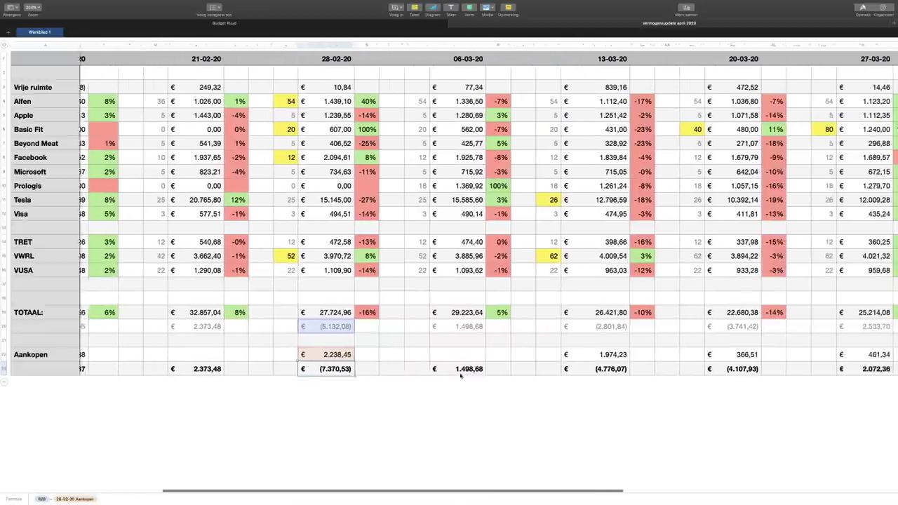
click(450, 105)
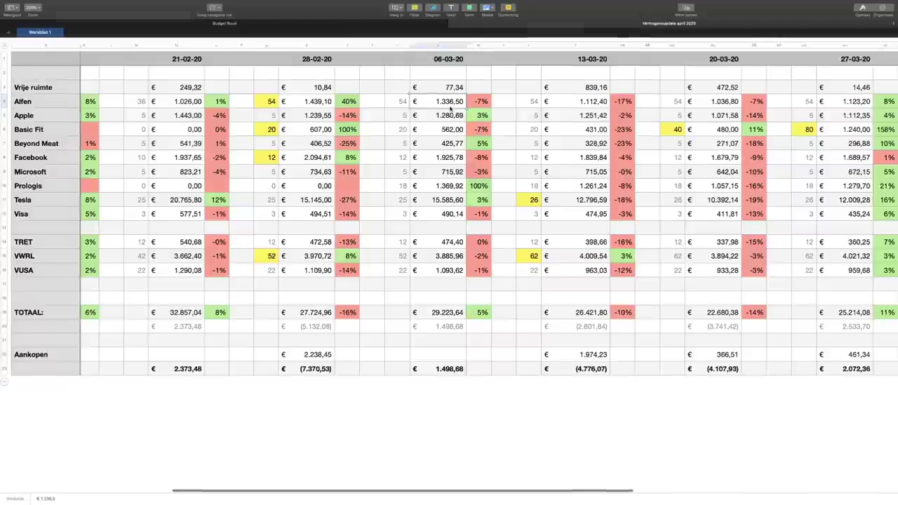
click(477, 314)
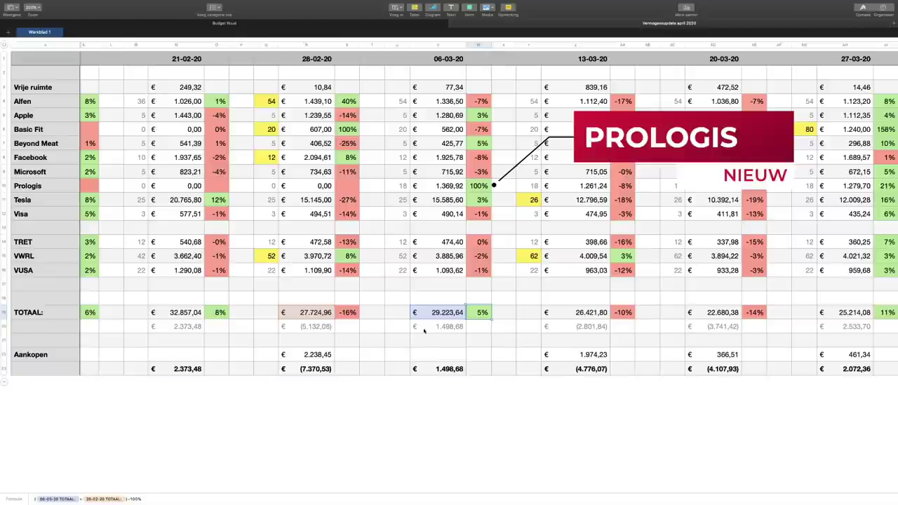
click(442, 367)
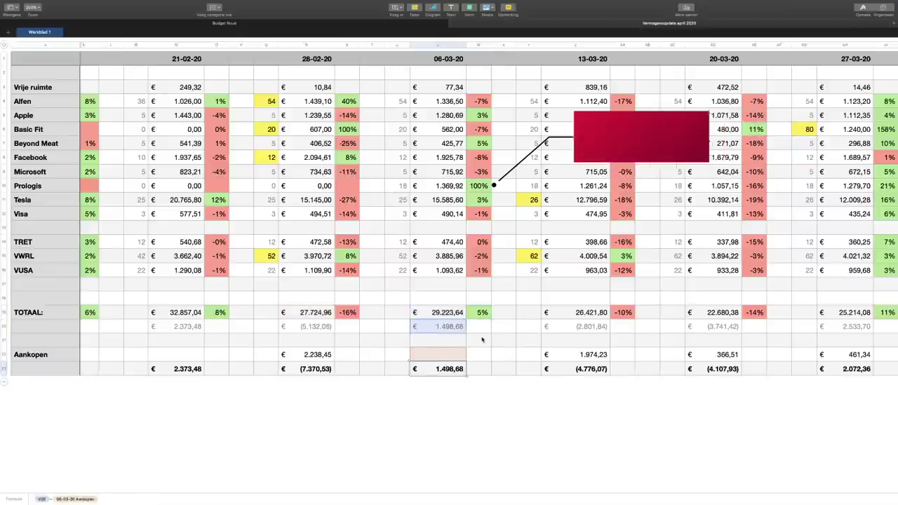
Step: Examine the Tesla and VWRL share counts, the VWRL value and the Aankopen formula for 13-03-20
scroll(482, 340, right, 5)
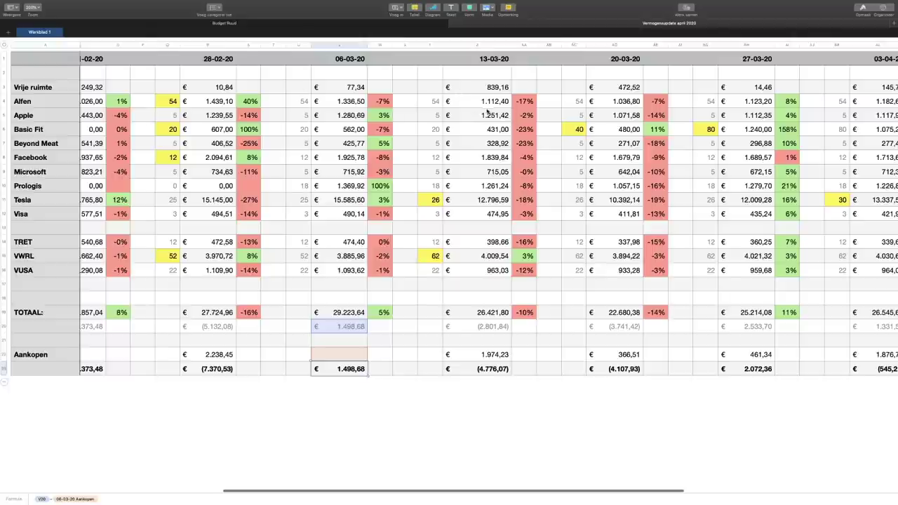
click(433, 201)
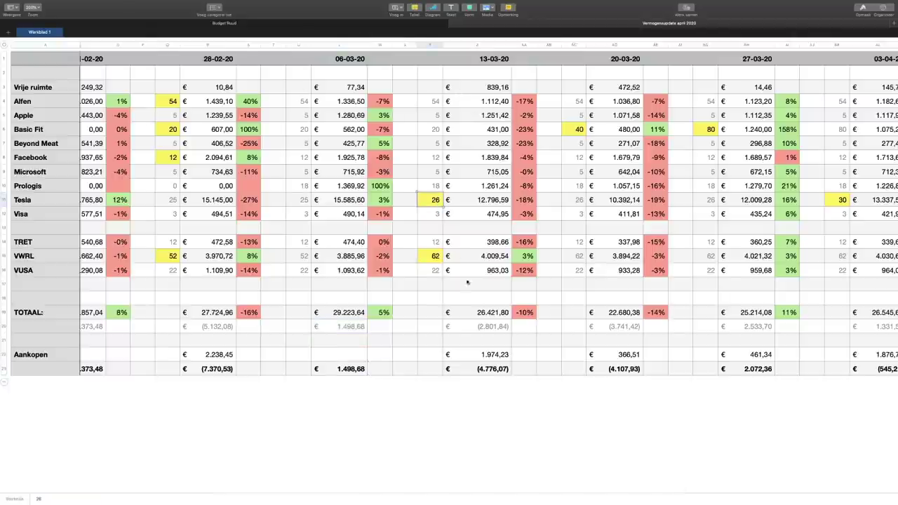
click(496, 356)
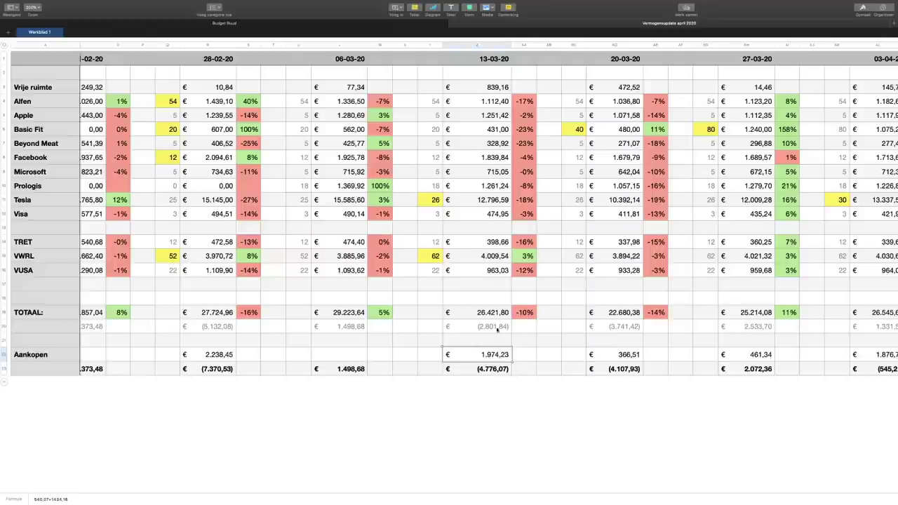
click(441, 200)
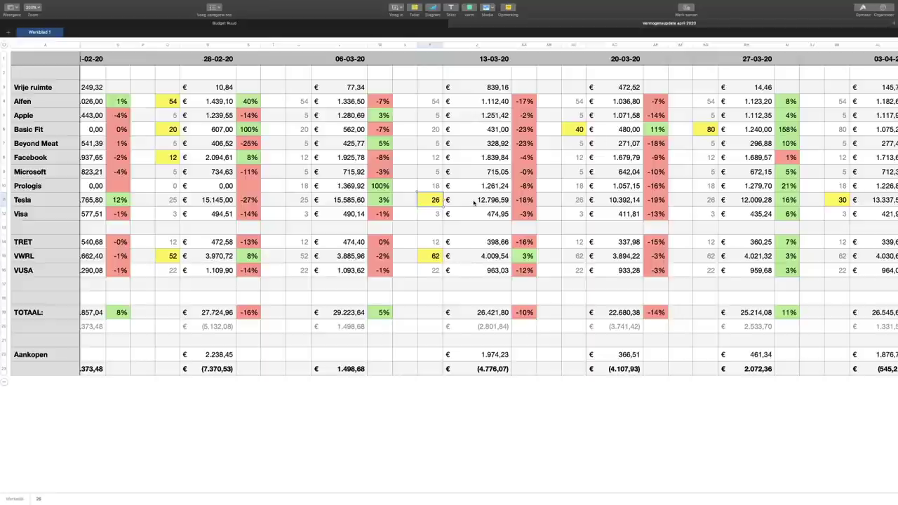
click(429, 257)
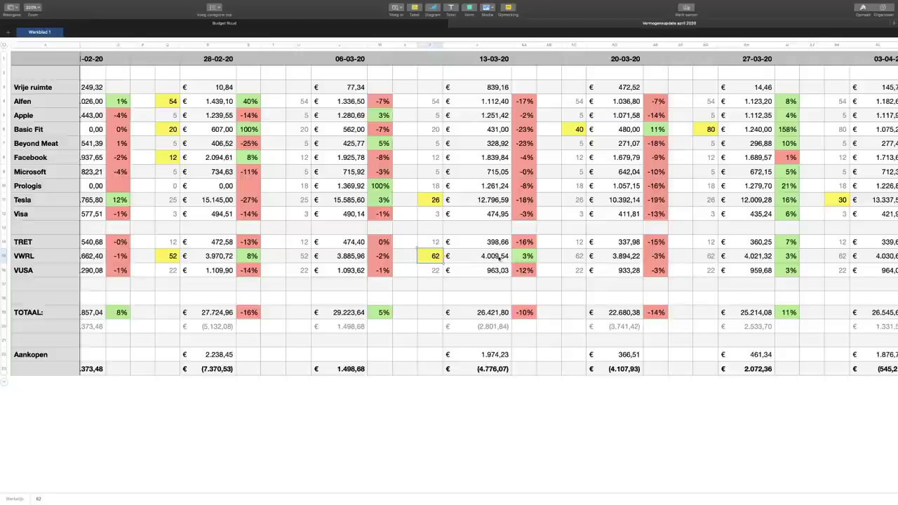
click(493, 257)
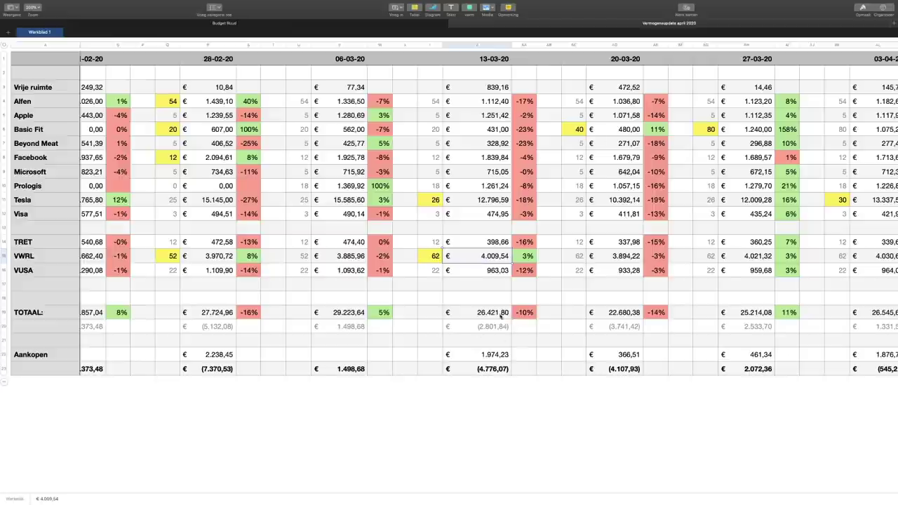
Step: Compare the TOTAAL percentage change for 13-03-20 with the Aankopen amount and the result after purchases
click(524, 315)
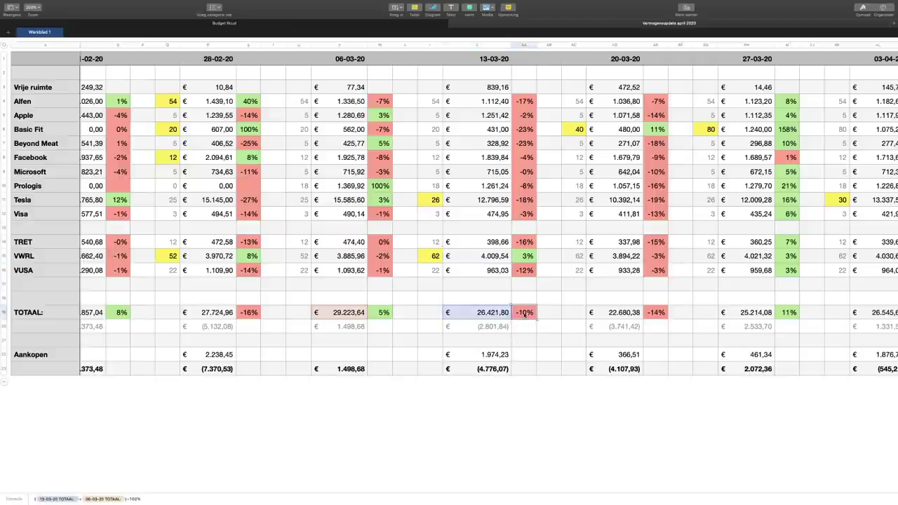
click(500, 358)
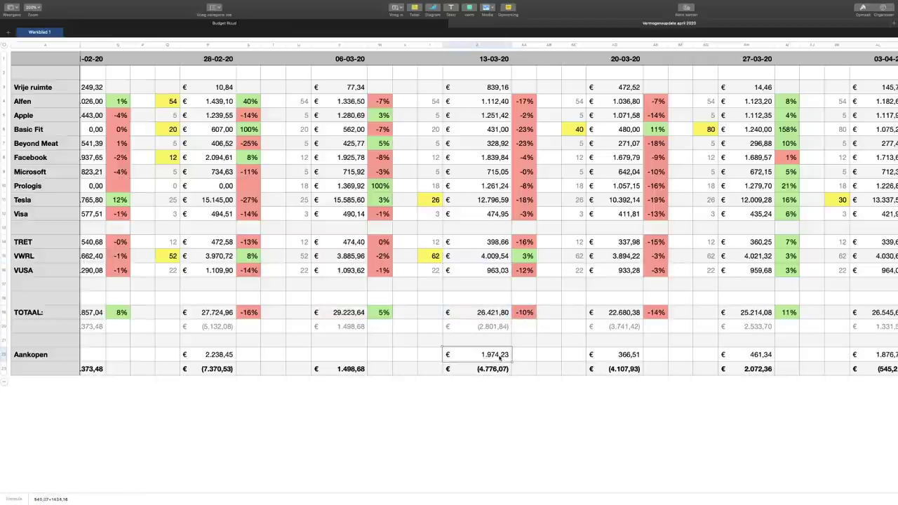
click(499, 369)
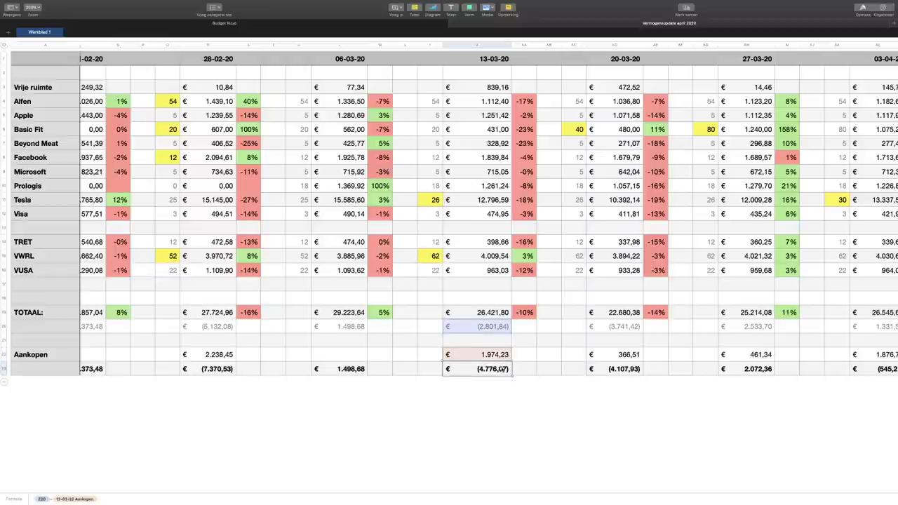
Step: Examine the formula for the result after Aankopen and the Basic Fit value for 20-03-20
scroll(510, 378, right, 3)
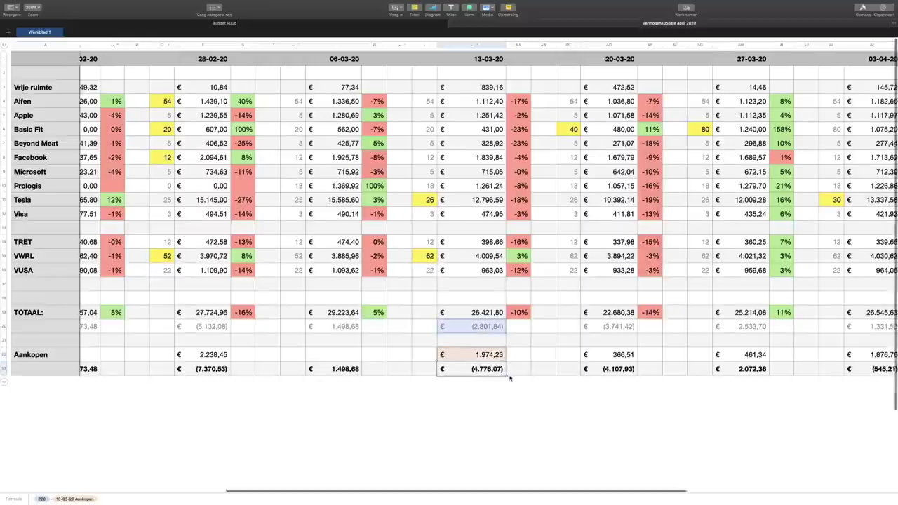
scroll(509, 377, right, 2)
click(535, 370)
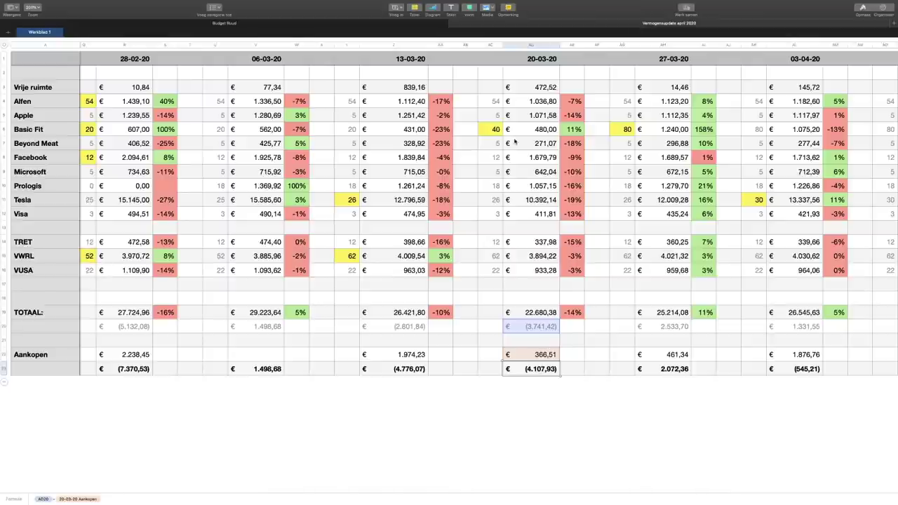
click(539, 136)
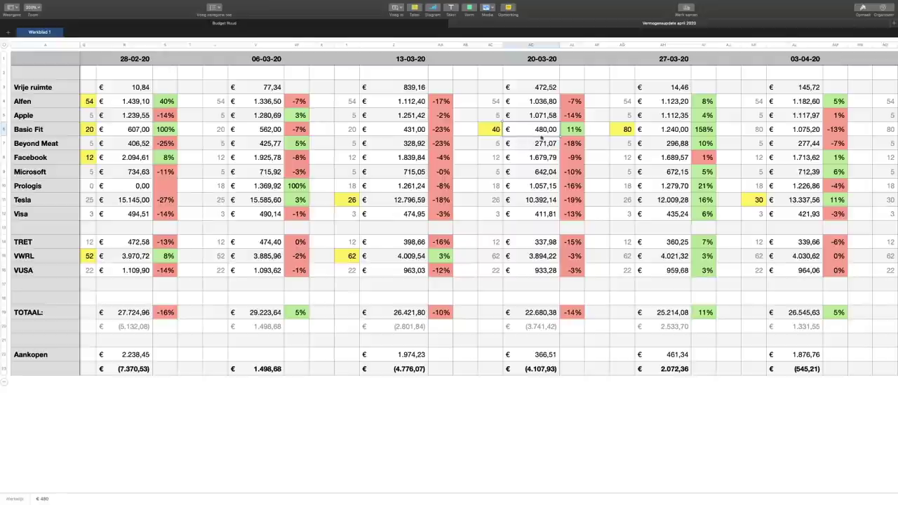
Step: Examine the Basic Fit value for 27-03-20
scroll(547, 136, right, 2)
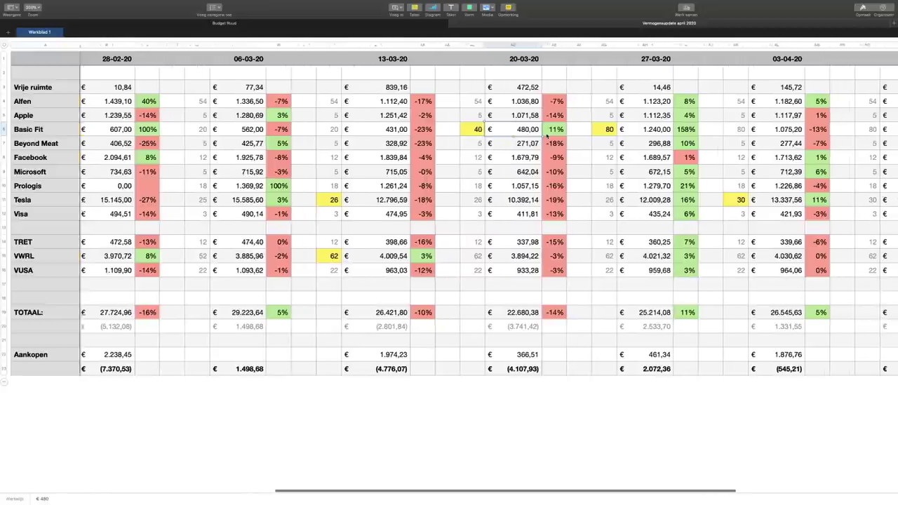
scroll(547, 136, right, 5)
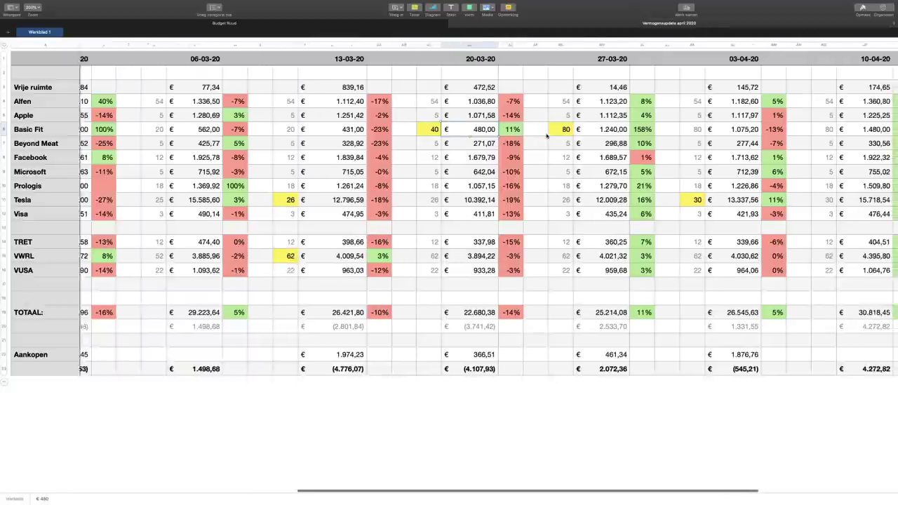
click(572, 134)
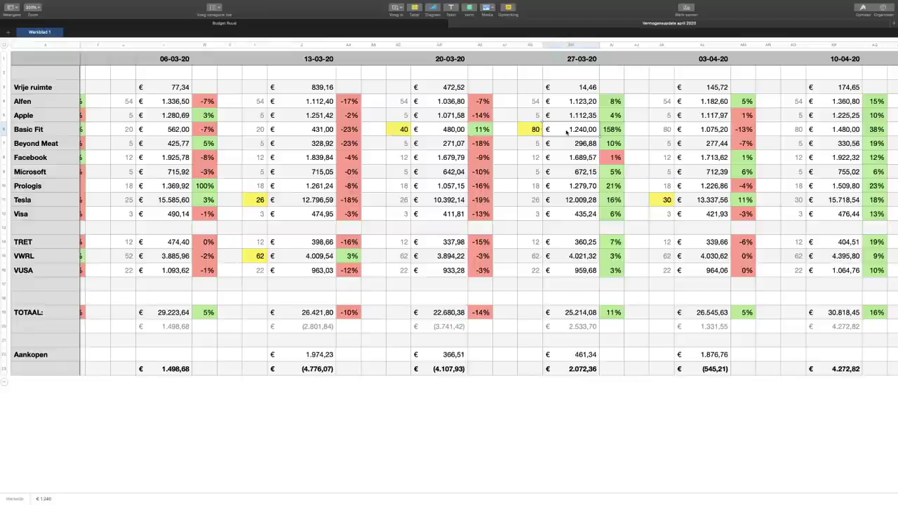
Step: Examine the TOTAAL percentage change, the weekly difference, the Aankopen amount and the result after purchases for 27-03-20
scroll(566, 131, right, 3)
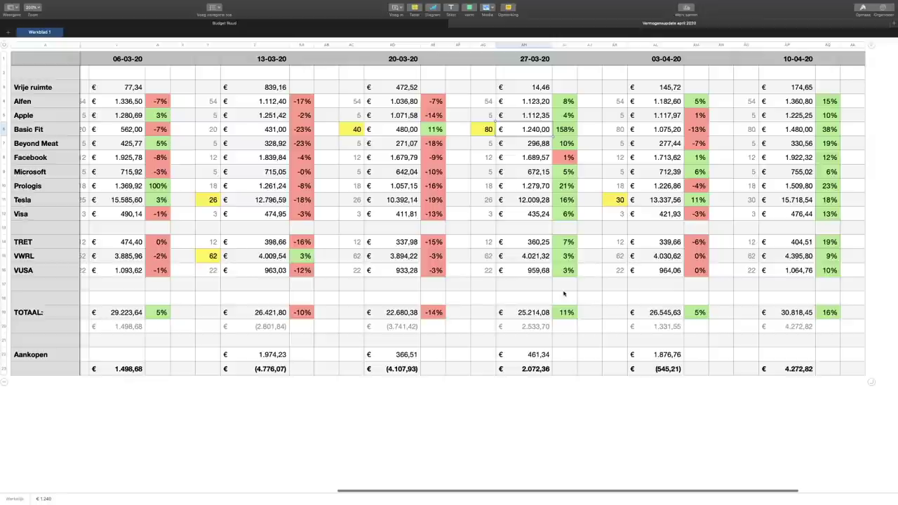
click(565, 314)
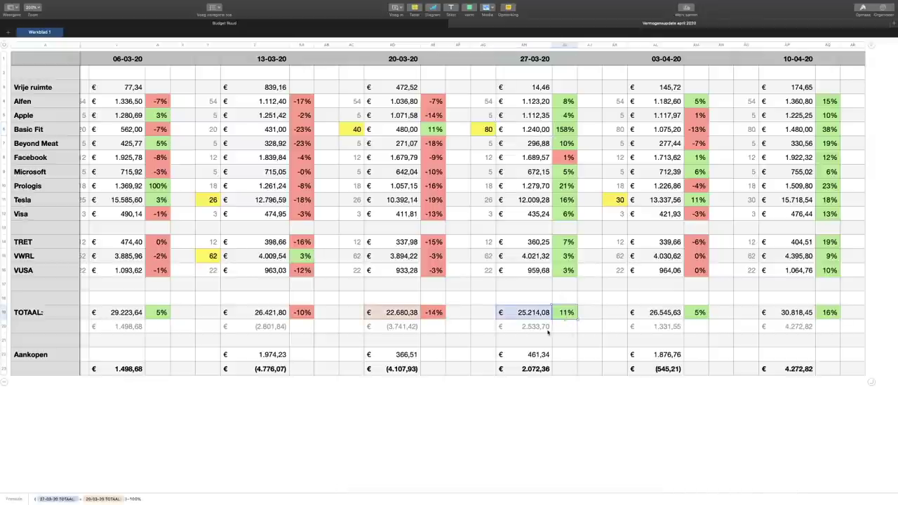
click(545, 331)
click(541, 351)
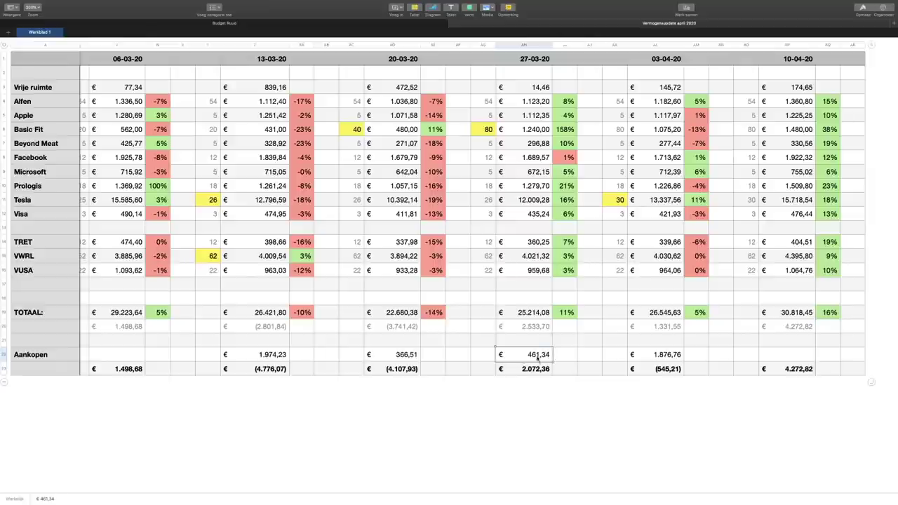
click(532, 331)
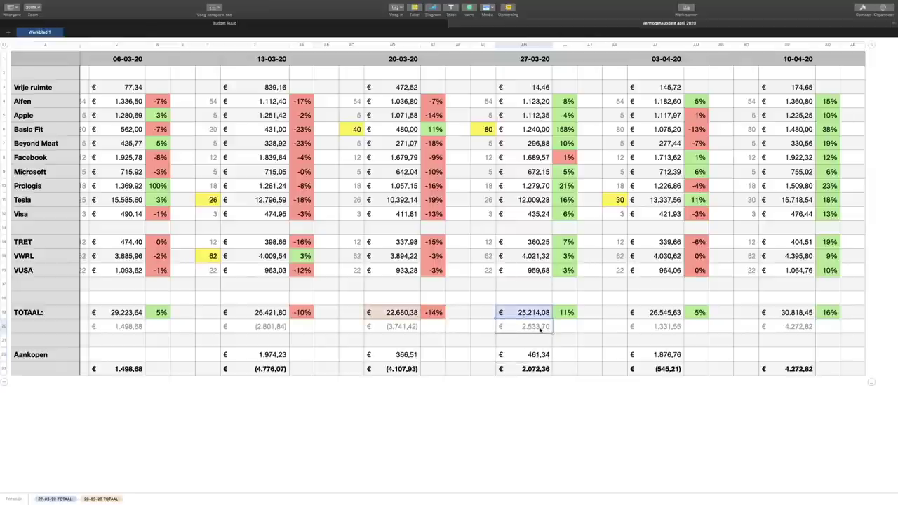
click(539, 370)
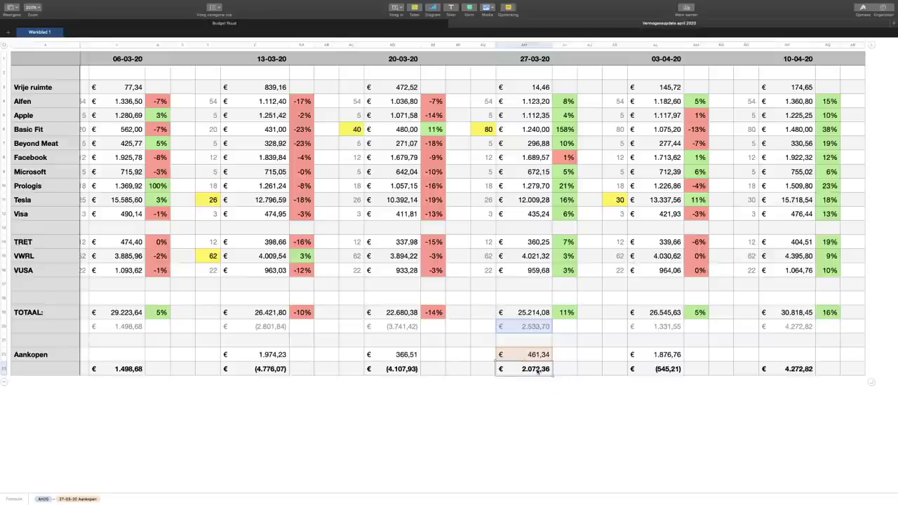
Step: Compare the Tesla share counts of 27-03-20 and 03-04-20, and check the Alfen share count and Tesla value for 03-04-20
scroll(547, 378, right, 3)
scroll(546, 378, right, 1)
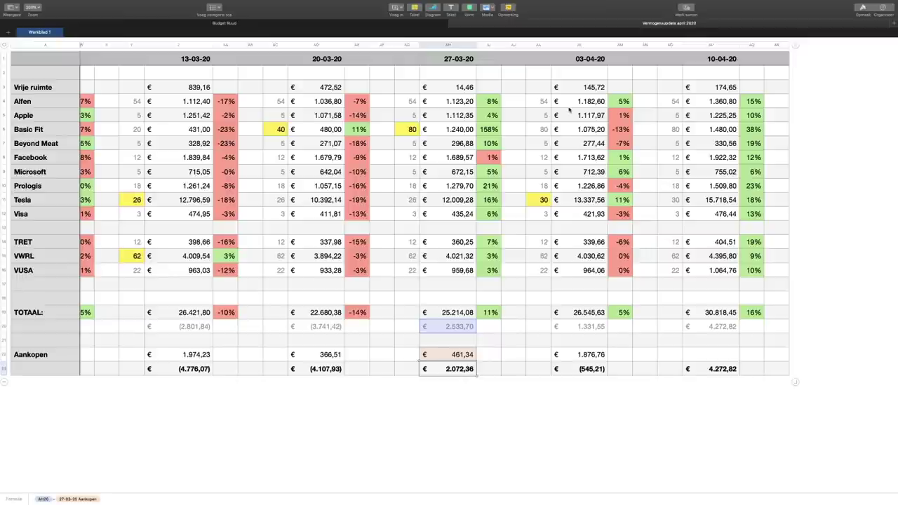
click(544, 203)
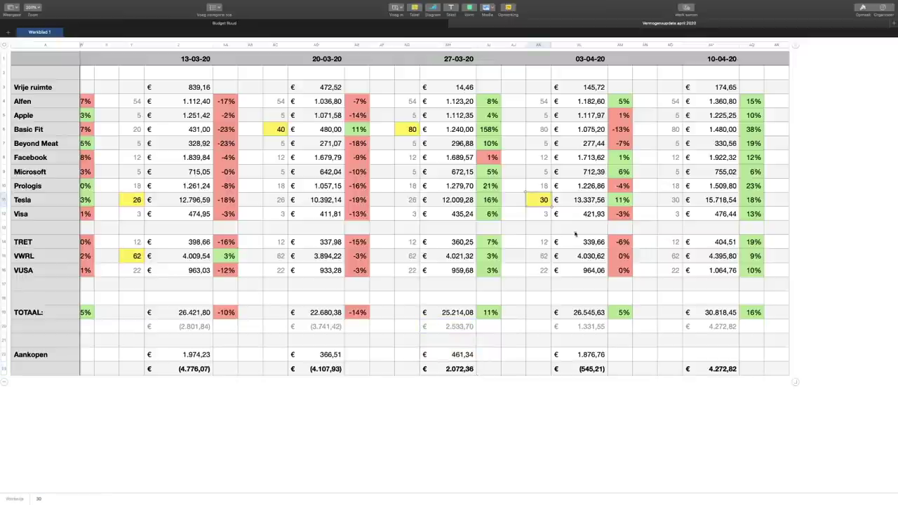
click(413, 201)
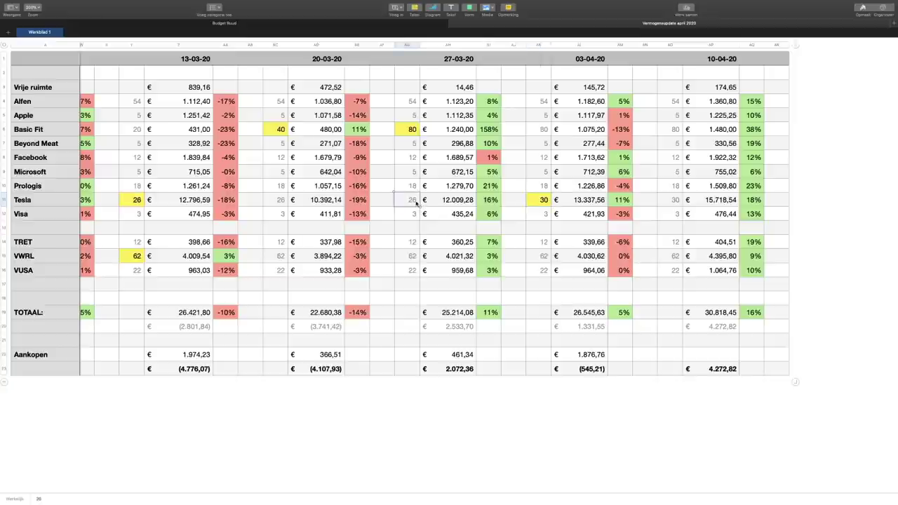
click(544, 200)
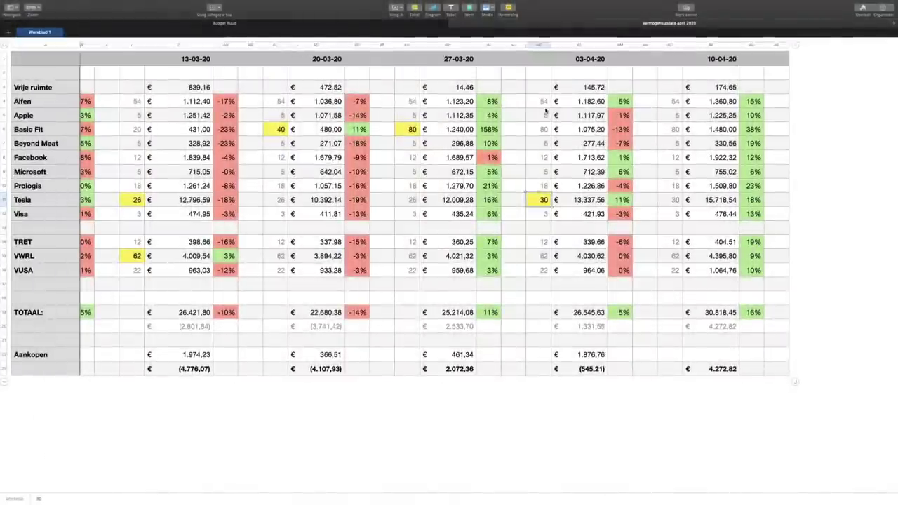
click(544, 104)
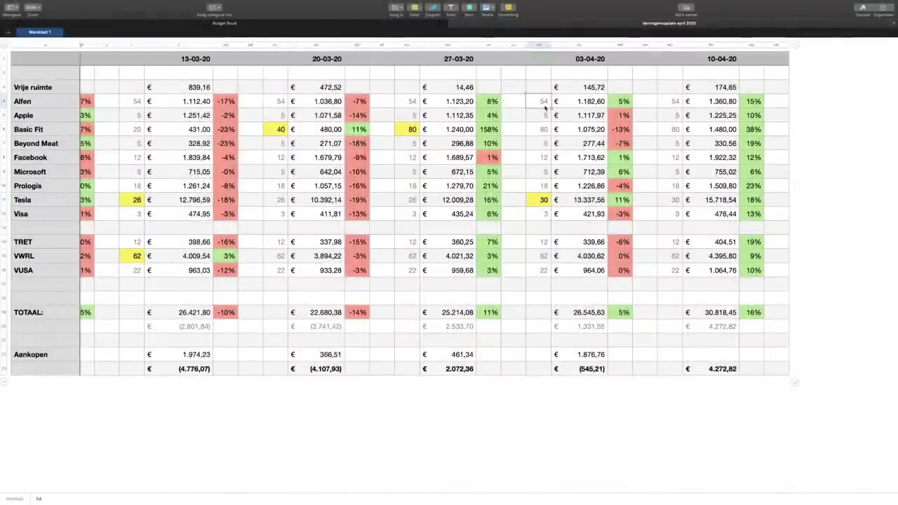
click(541, 201)
click(564, 202)
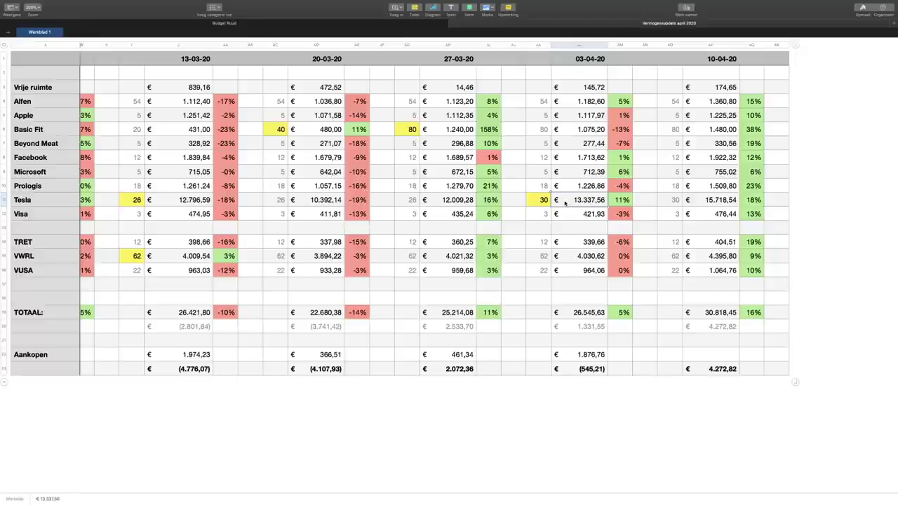
click(549, 201)
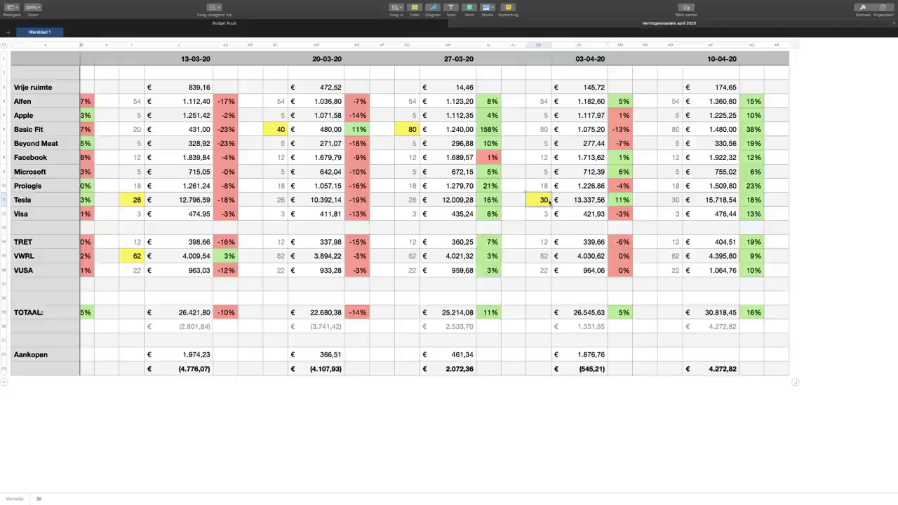
Step: Examine the TOTAAL formula and the Aankopen amount for 03-04-20
click(602, 301)
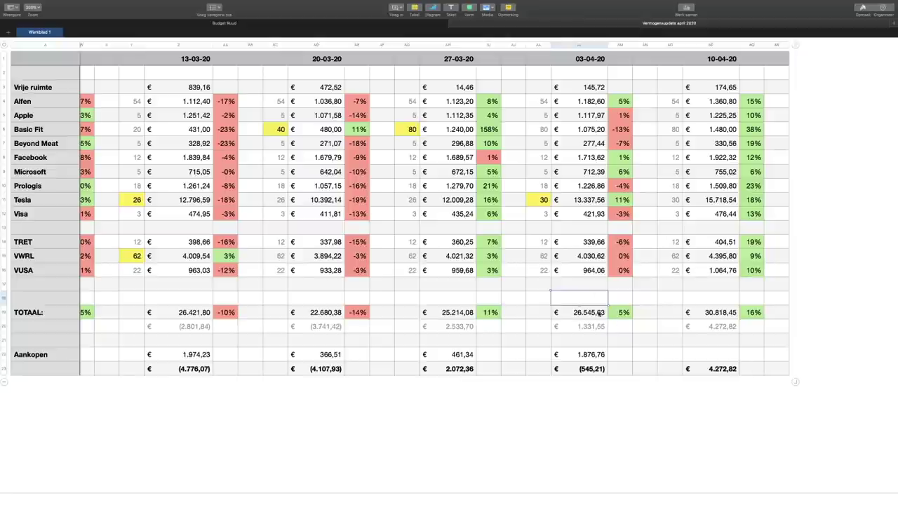
click(600, 314)
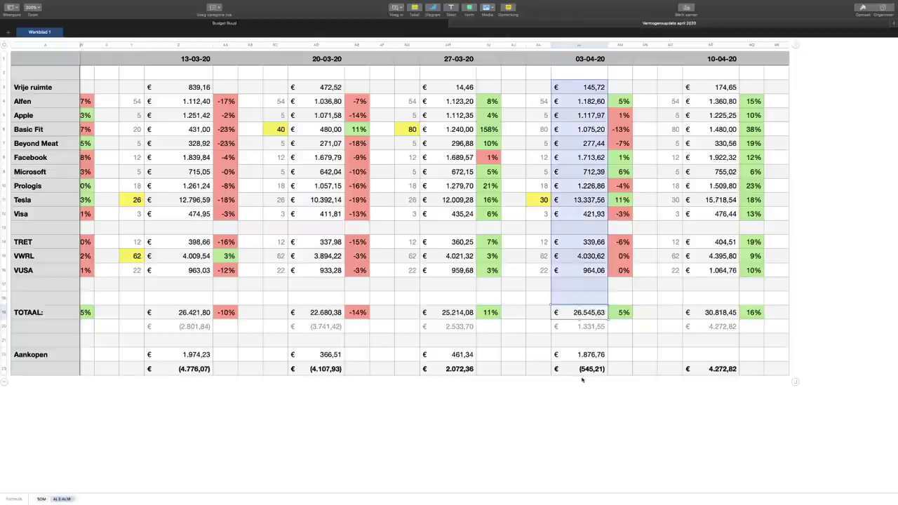
click(588, 356)
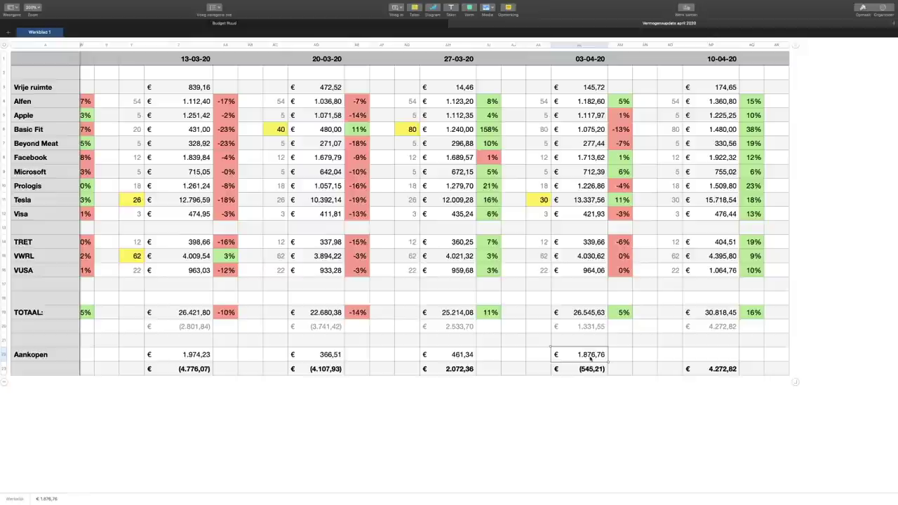
Step: Examine the formula behind the TOTAAL percentage change for 10-04-20
scroll(734, 289, right, 2)
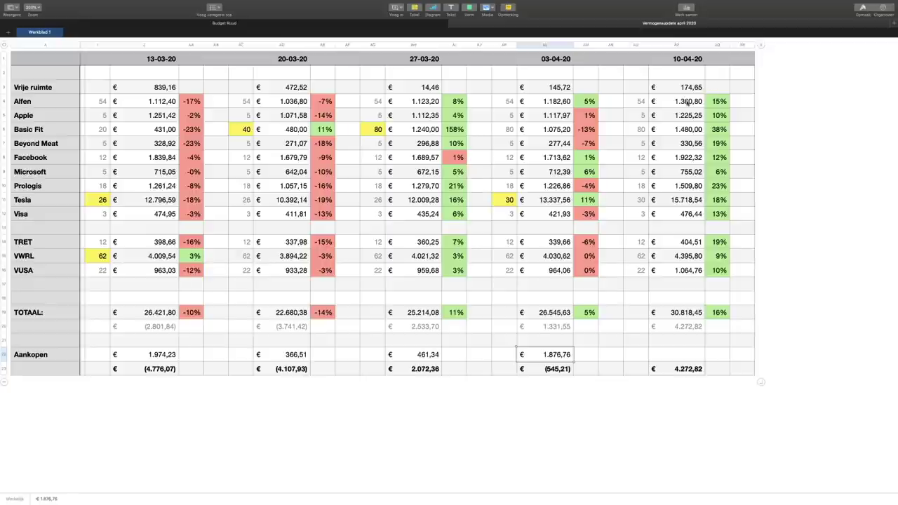
scroll(704, 110, right, 2)
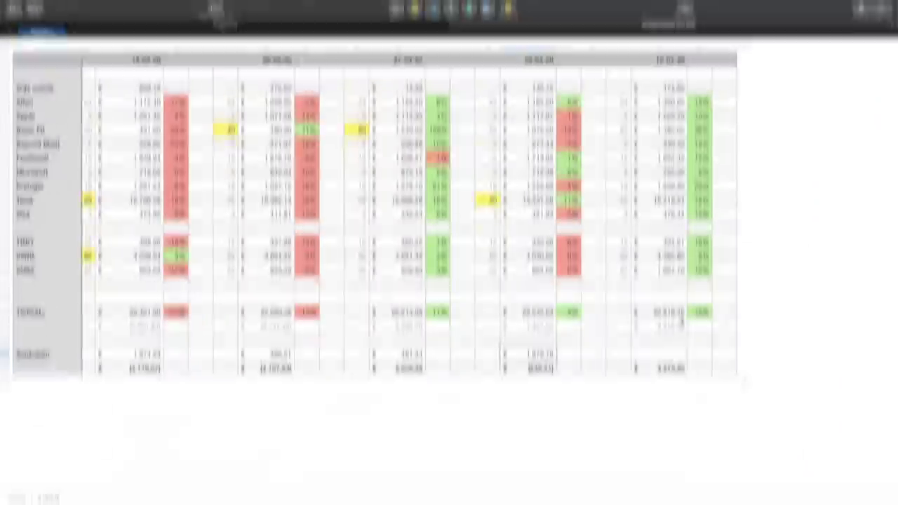
double_click(704, 313)
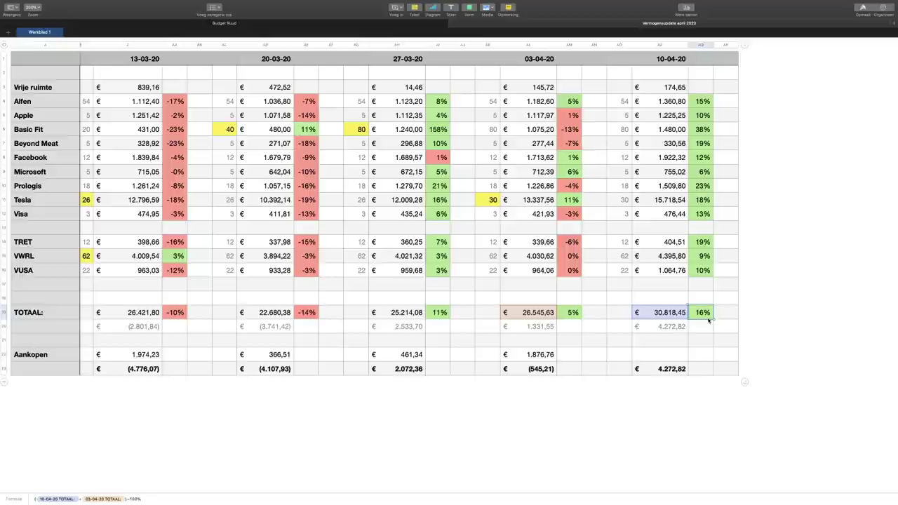
Step: Check the VWRL value and the Tesla value and share count for 10-04-20
click(672, 258)
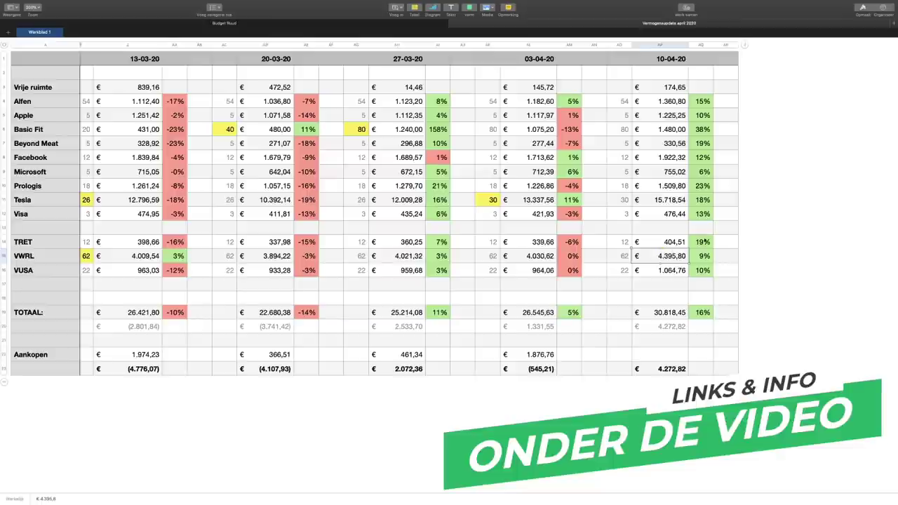
click(663, 203)
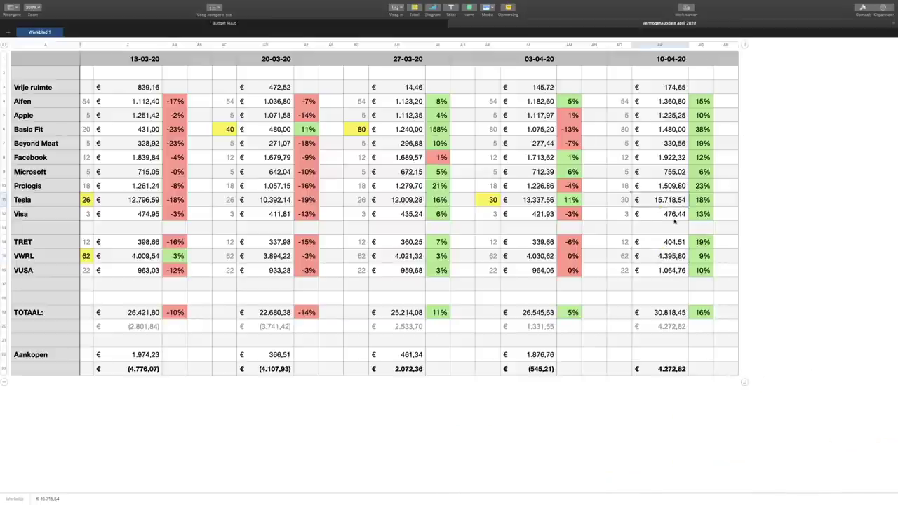
click(616, 202)
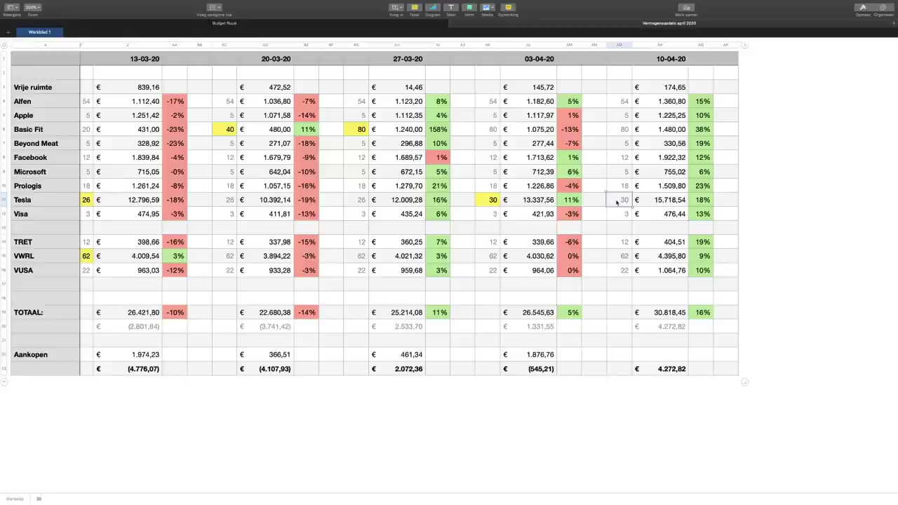
Step: Examine the Prologis share count, value and percentage change for 10-04-20
click(626, 186)
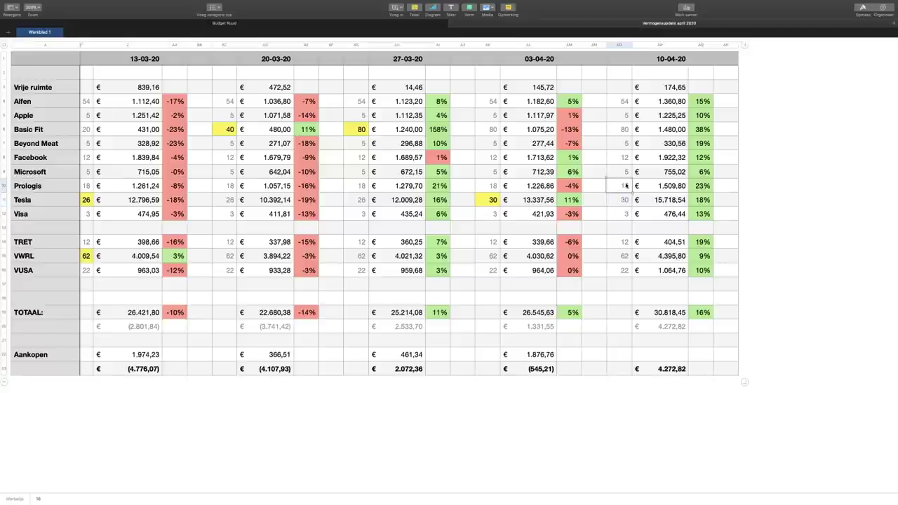
click(681, 188)
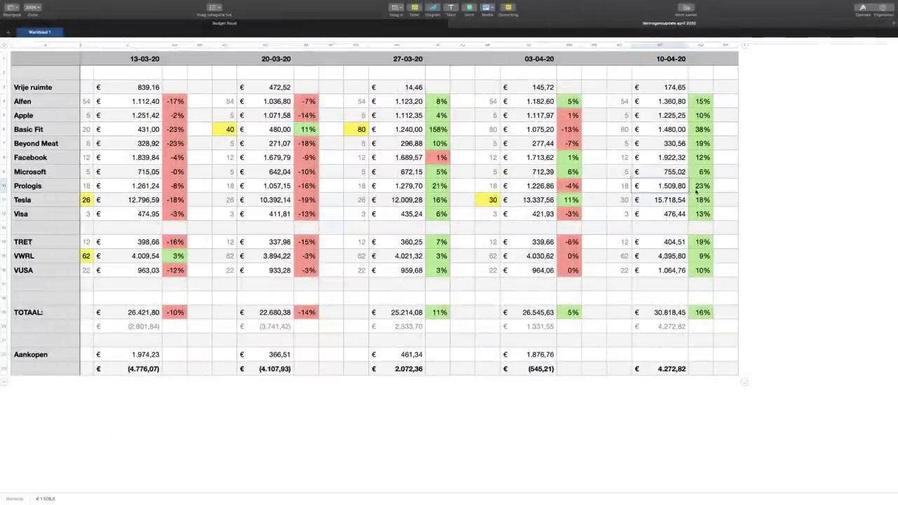
click(696, 189)
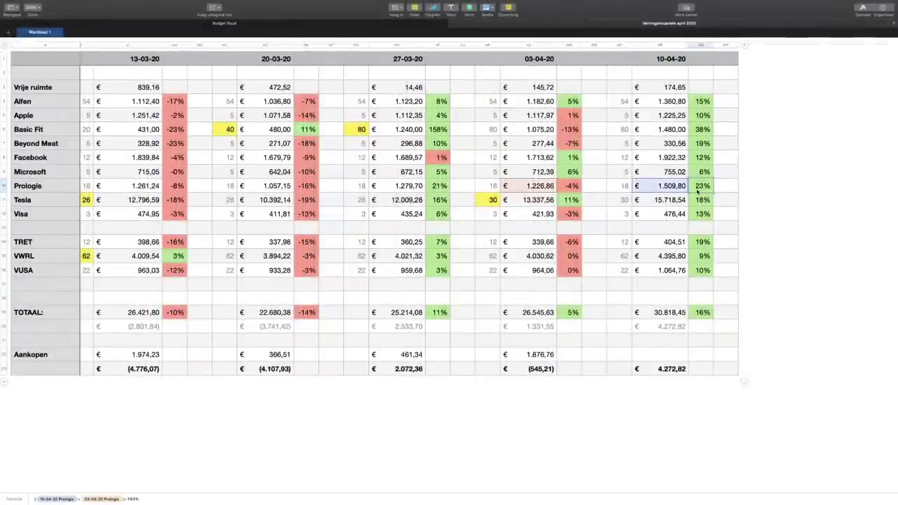
Step: Review the Facebook figures, the Basic Fit share count and percentage change, and the Apple and Visa share counts for 10-04-20
drag(627, 158, 705, 162)
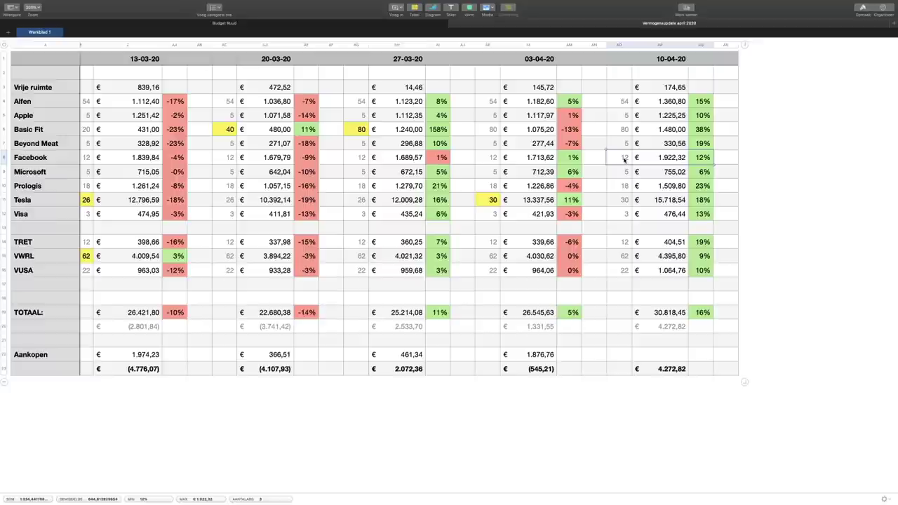
click(629, 130)
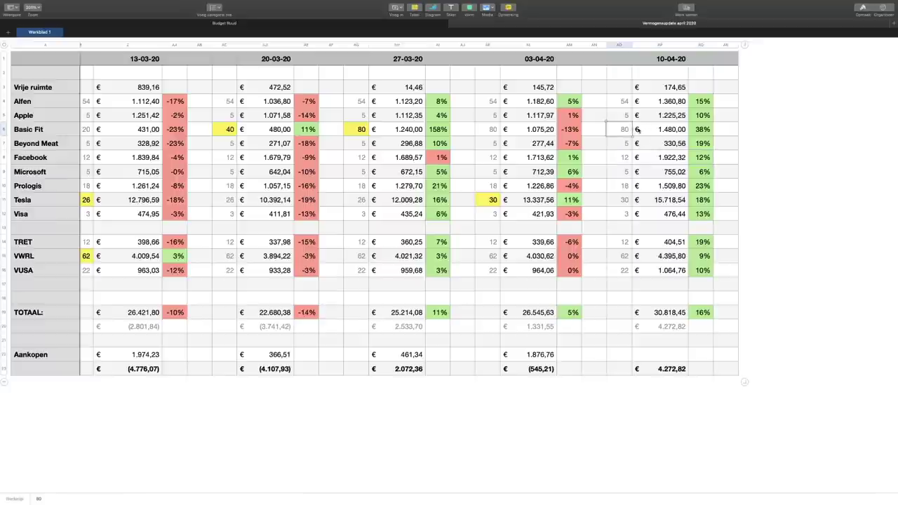
click(702, 132)
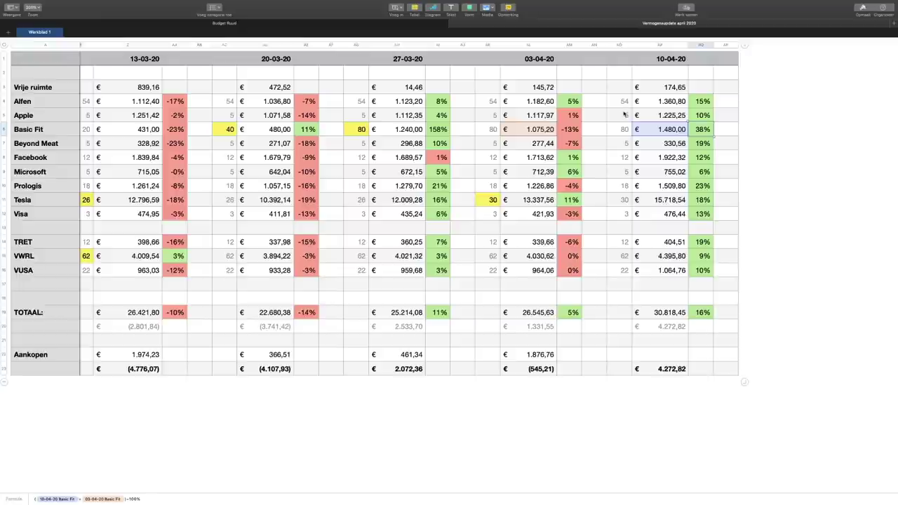
click(624, 115)
click(622, 214)
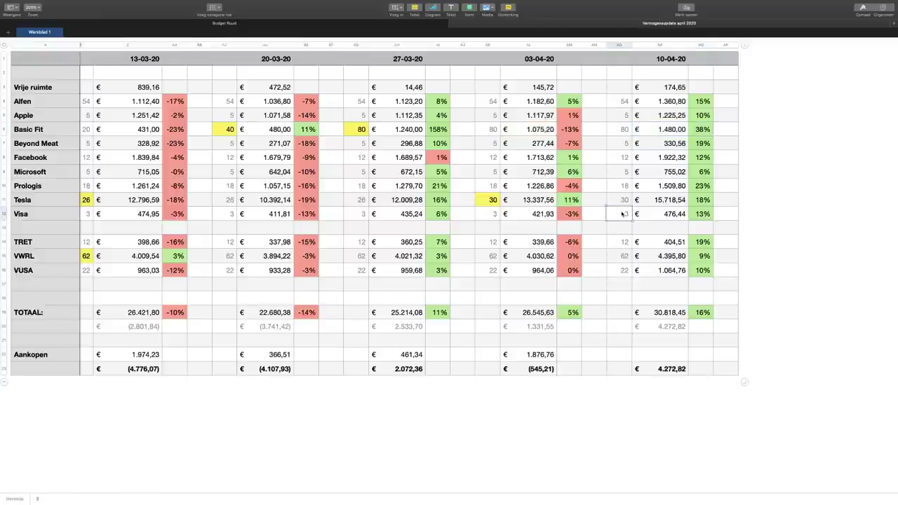